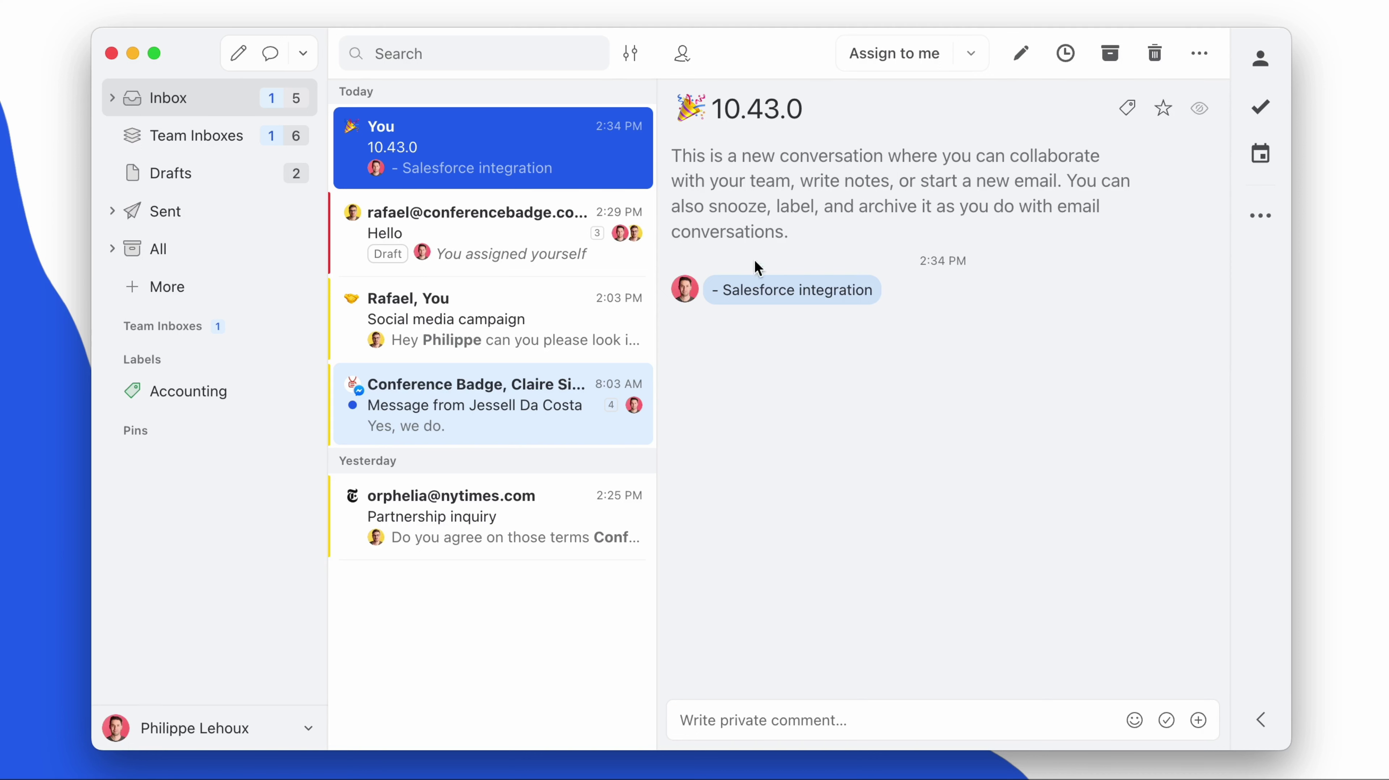
Step: Select the '- Salesforce integration' comment text in 10.43.0 and open the account menu
mouse_move(716, 298)
left_click_drag(712, 291, 869, 287)
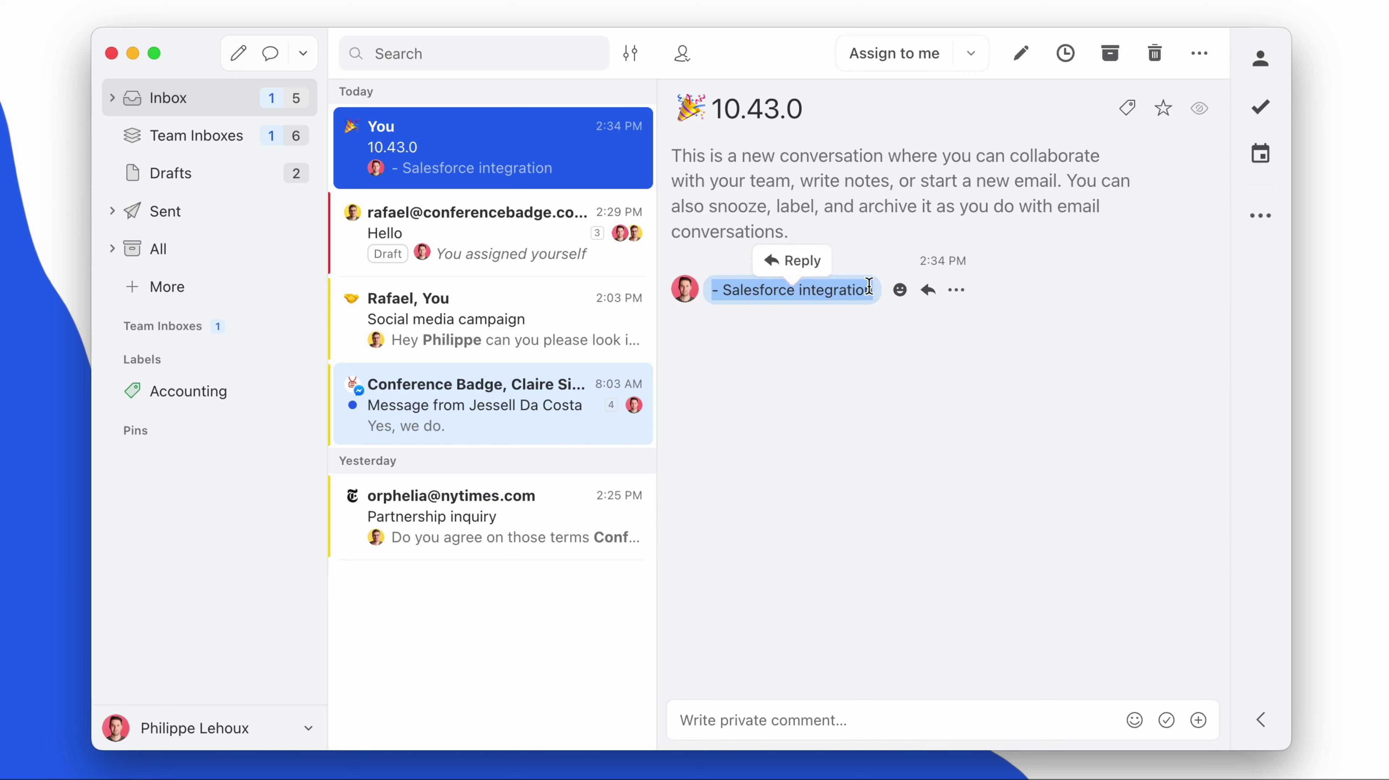
left_click(877, 372)
Step: Go to Settings > Integrations and browse the catalog of available integrations
left_click(172, 733)
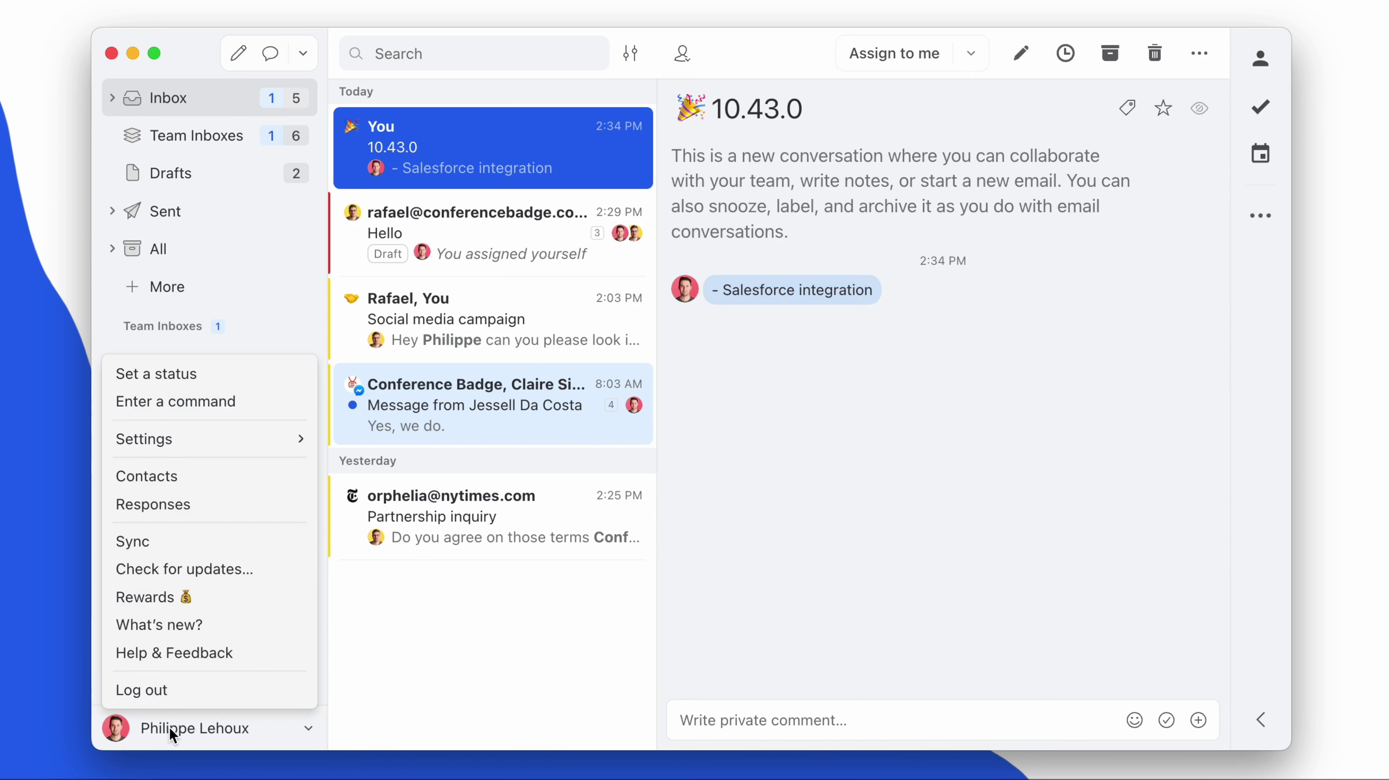
mouse_move(194, 442)
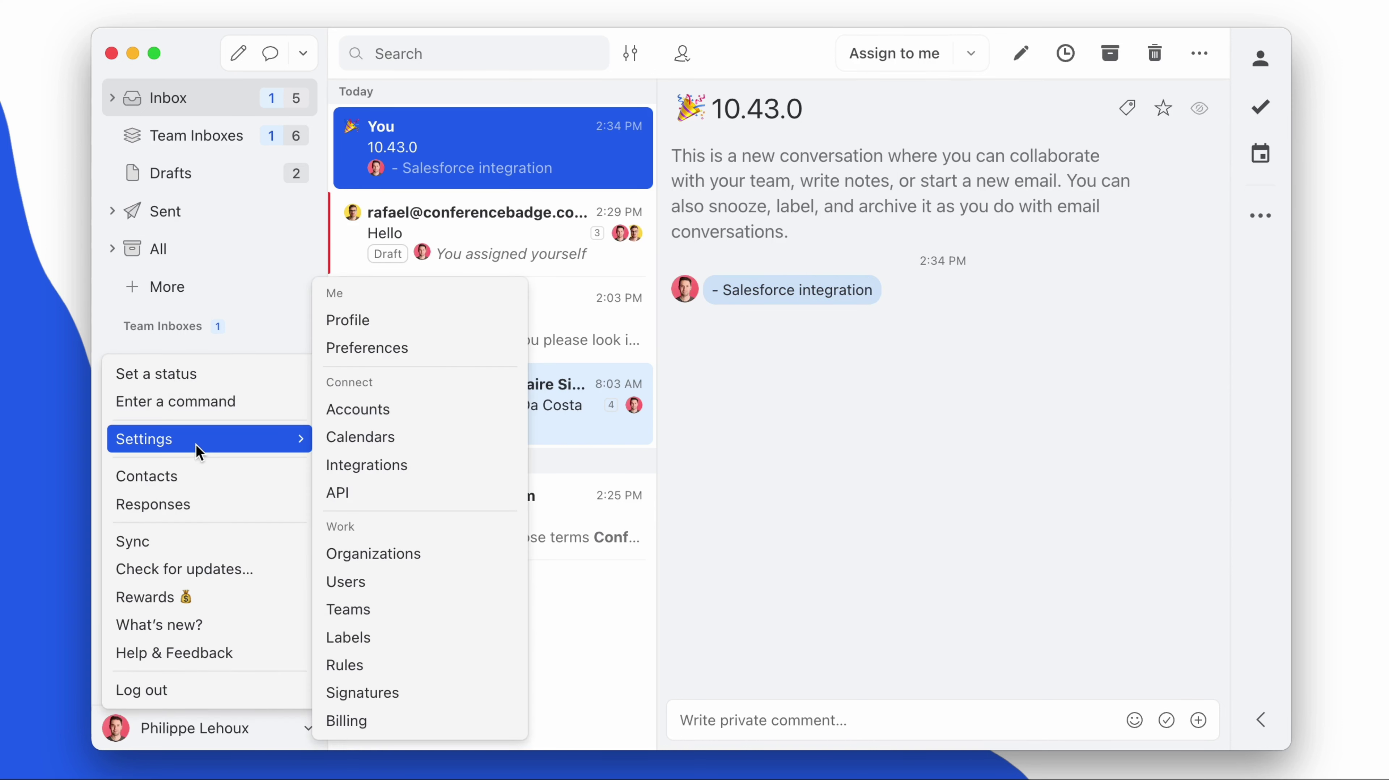
left_click(363, 477)
left_click(742, 349)
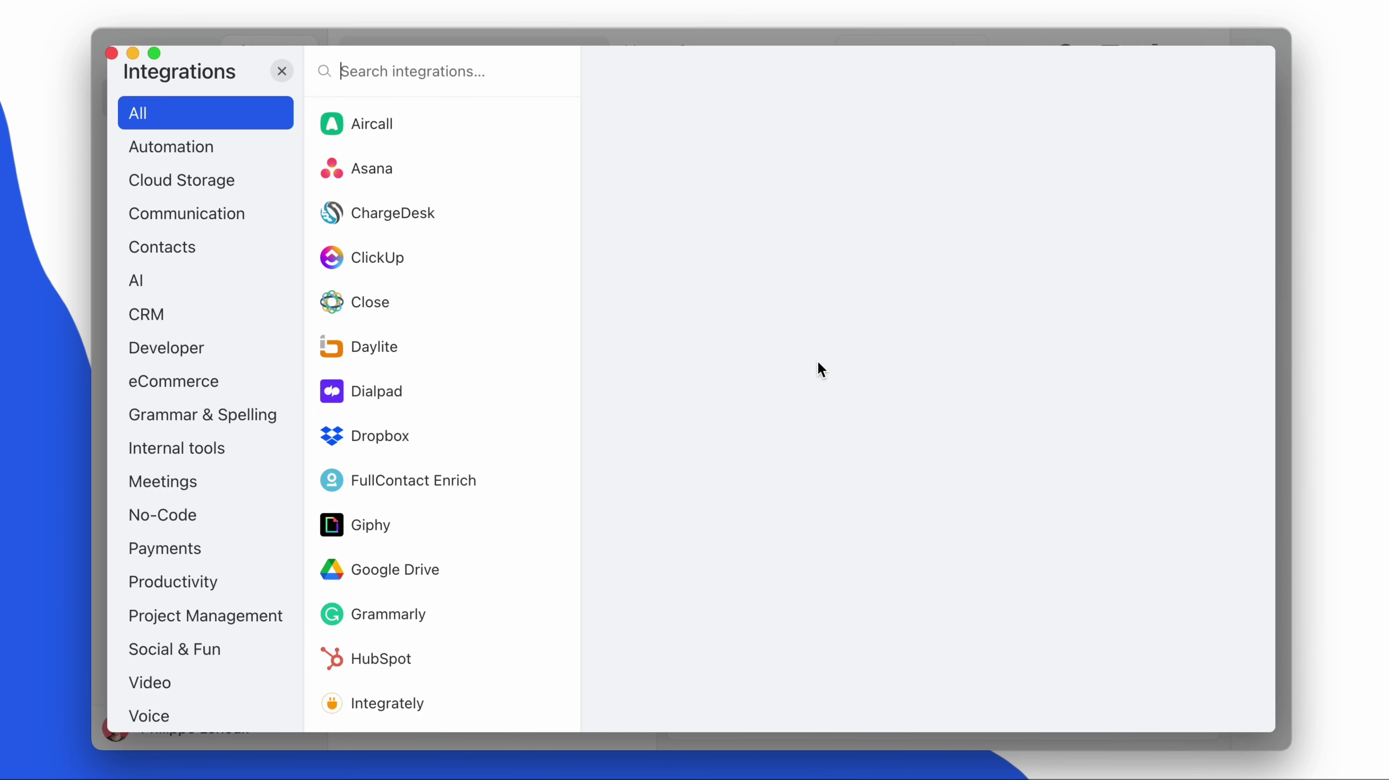
Step: Search the integrations for 'sale' and scroll through the Salesforce integration details
type("sale")
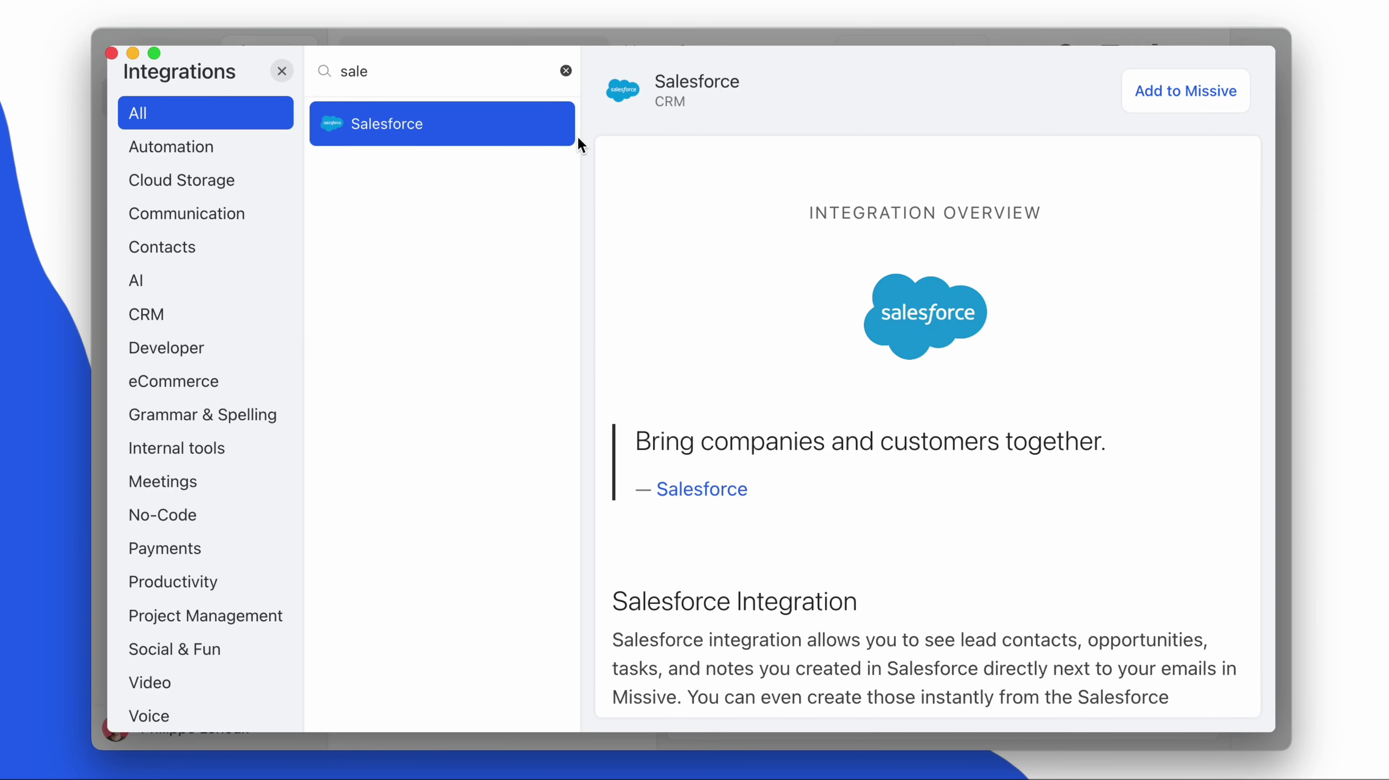
scroll(765, 164, "down", 10)
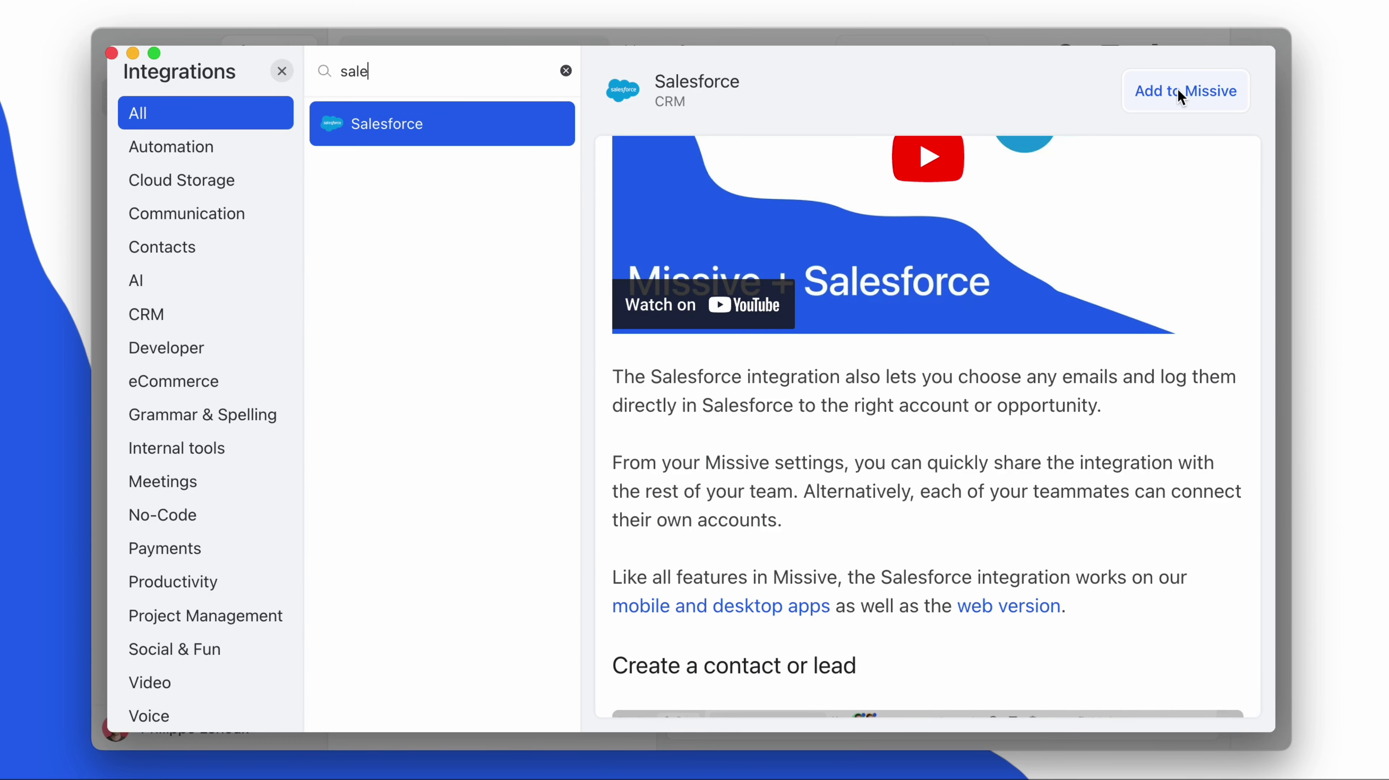
scroll(699, 252, "down", 8)
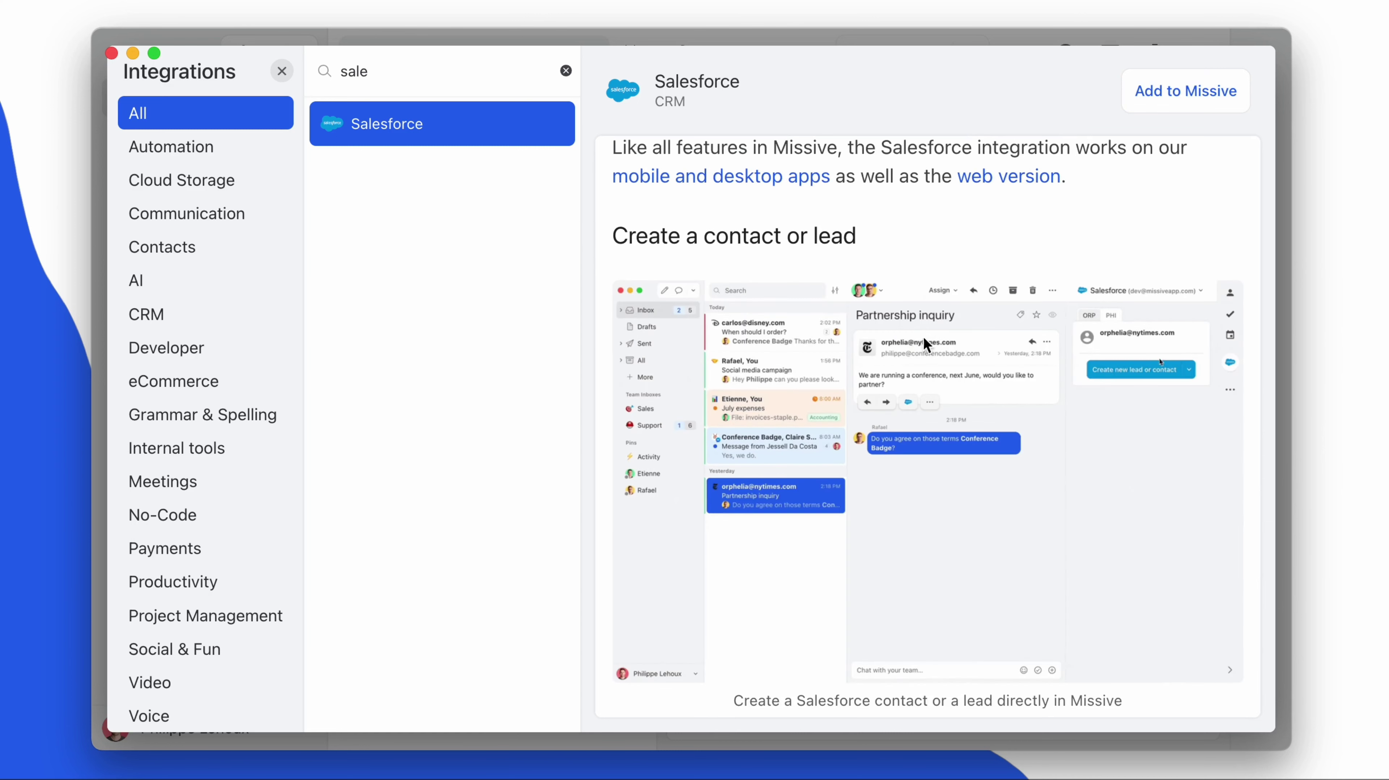
scroll(915, 343, "down", 4)
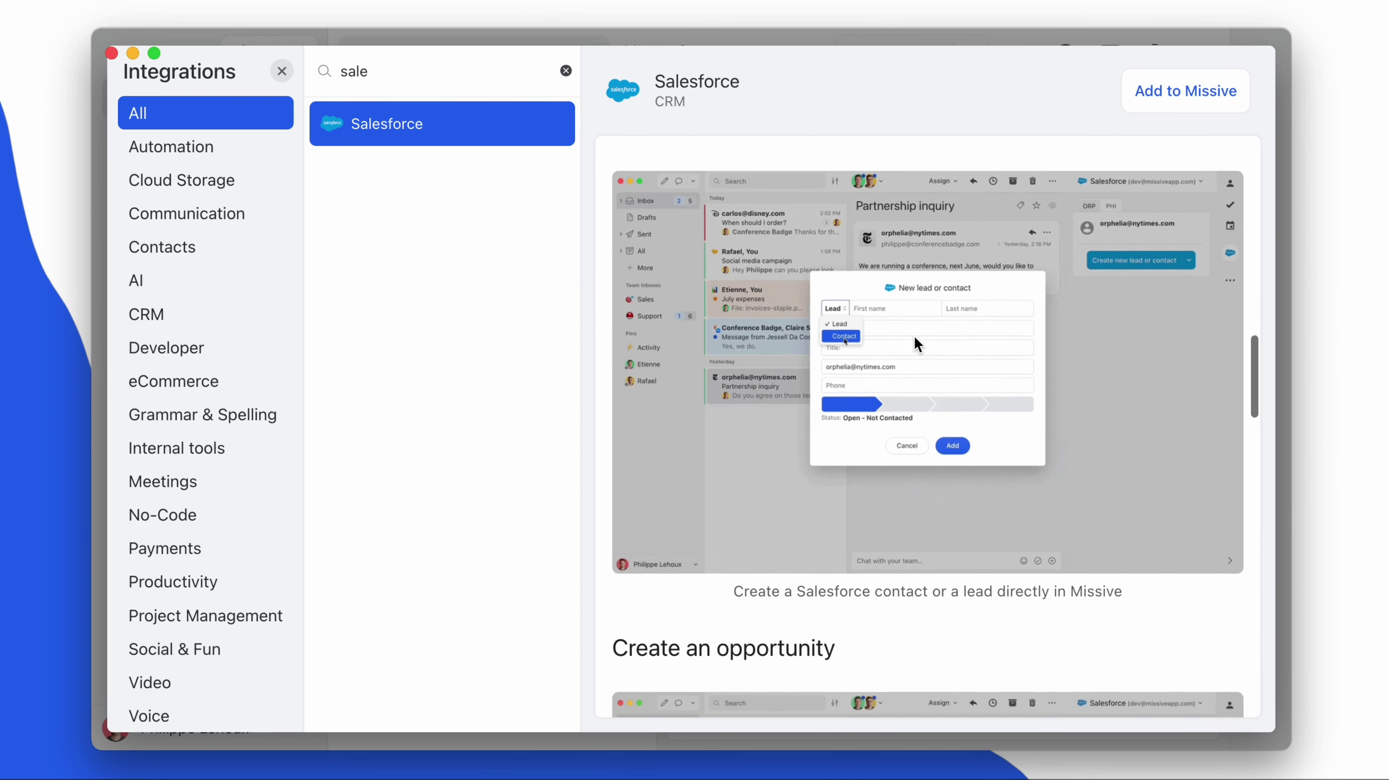
scroll(914, 336, "down", 7)
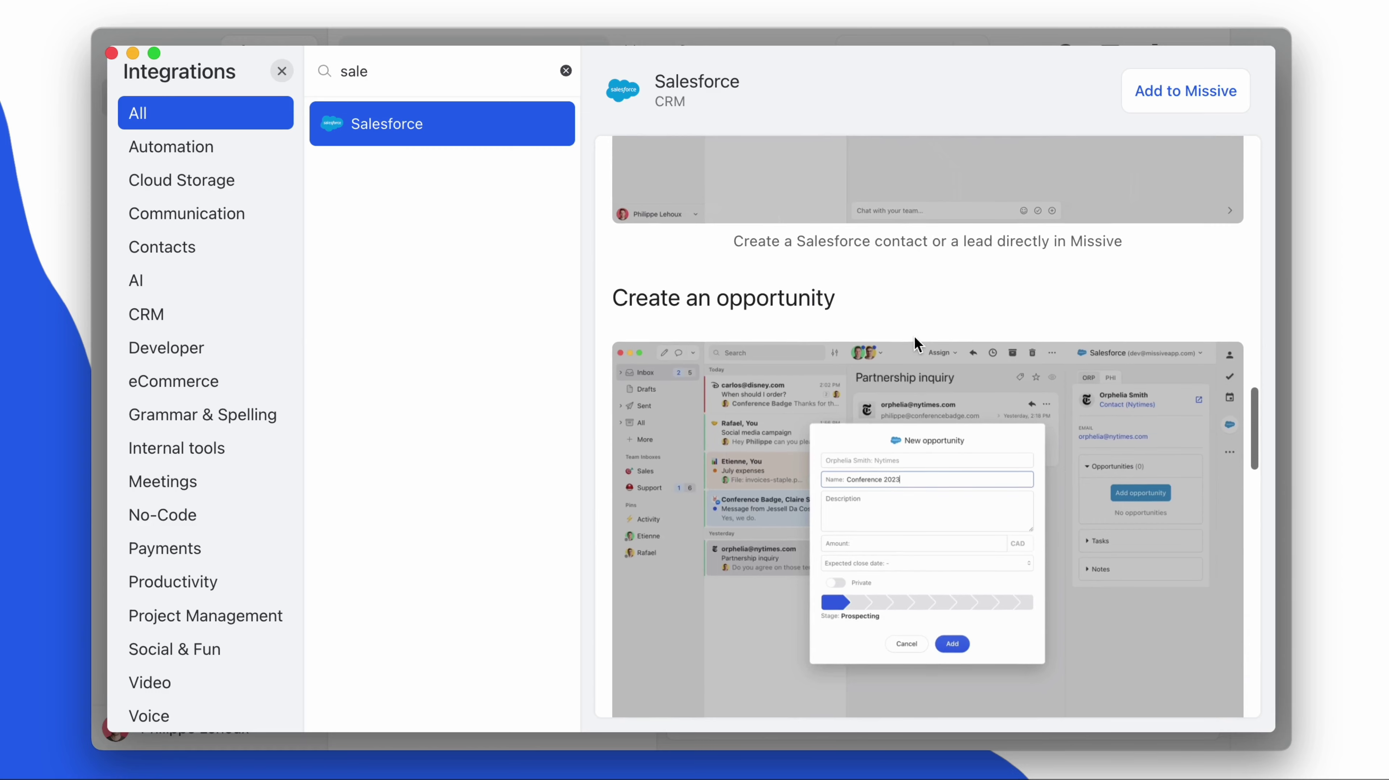
scroll(878, 421, "down", 20)
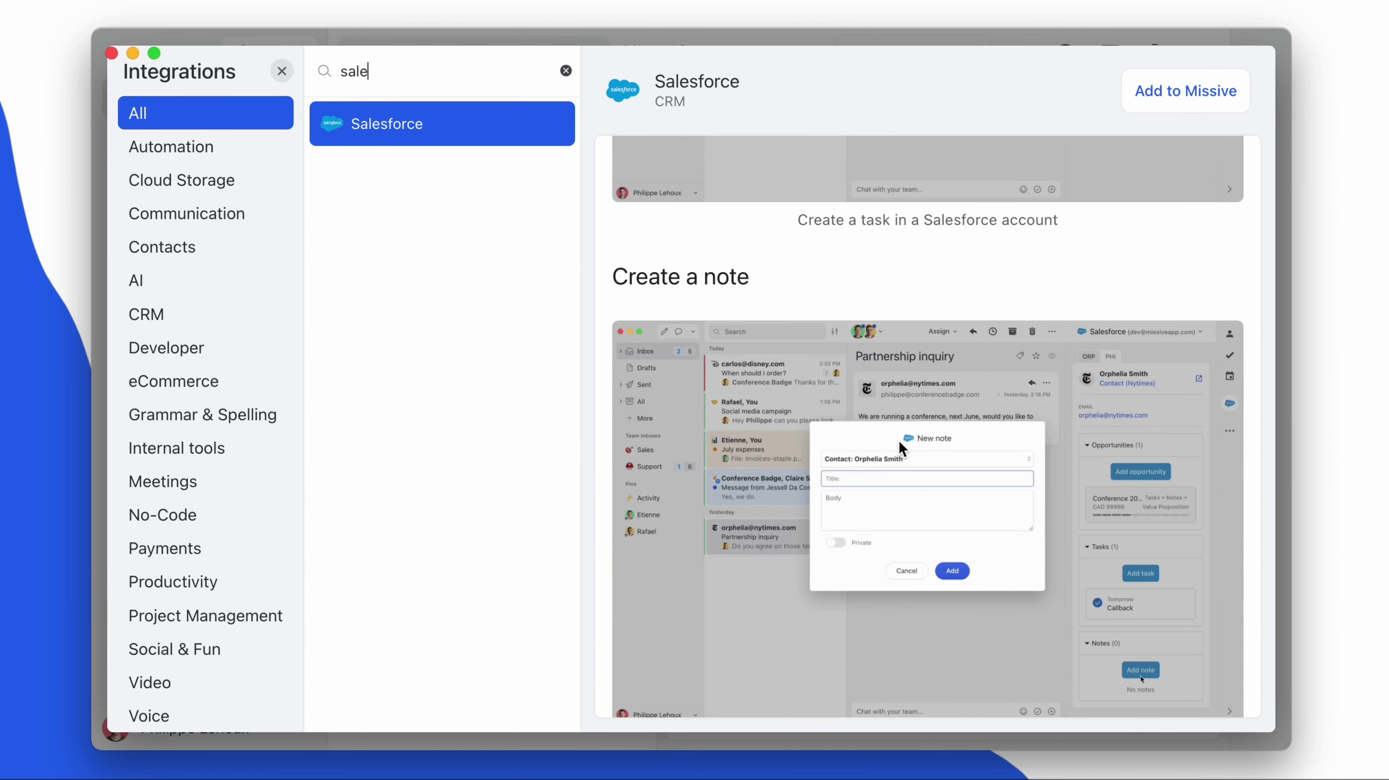
scroll(899, 441, "down", 12)
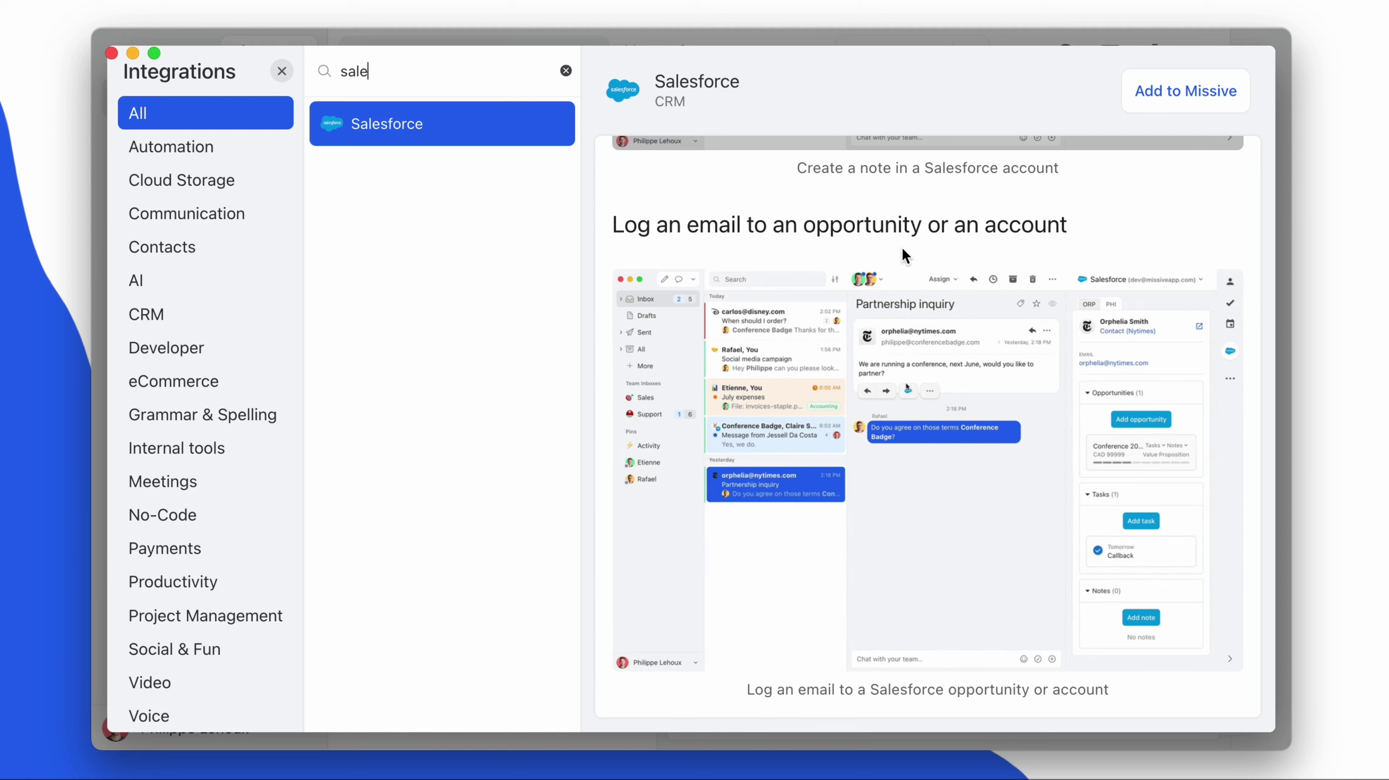
scroll(912, 351, "down", 1)
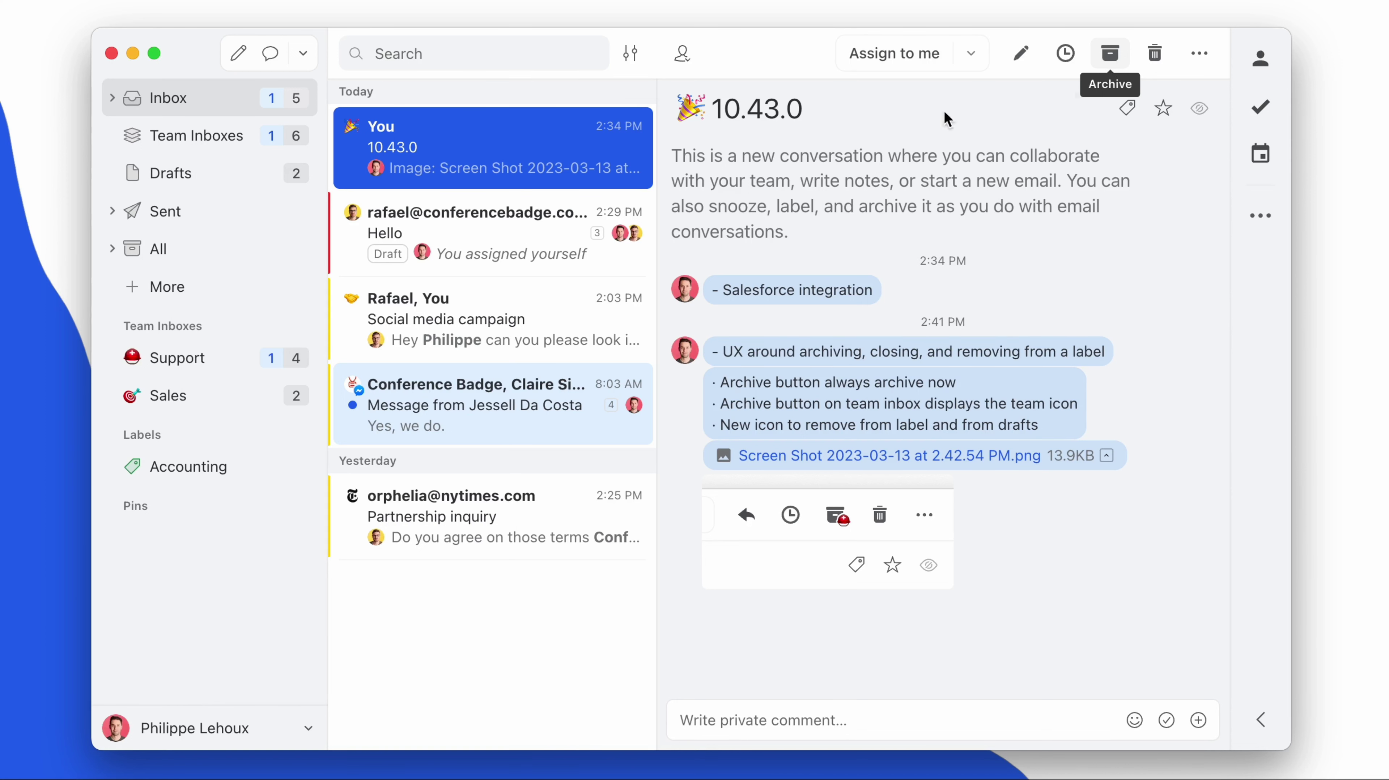
Step: View the no-subject draft in Drafts, then the July expenses conversation under the Accounting label
left_click(180, 174)
left_click(439, 137)
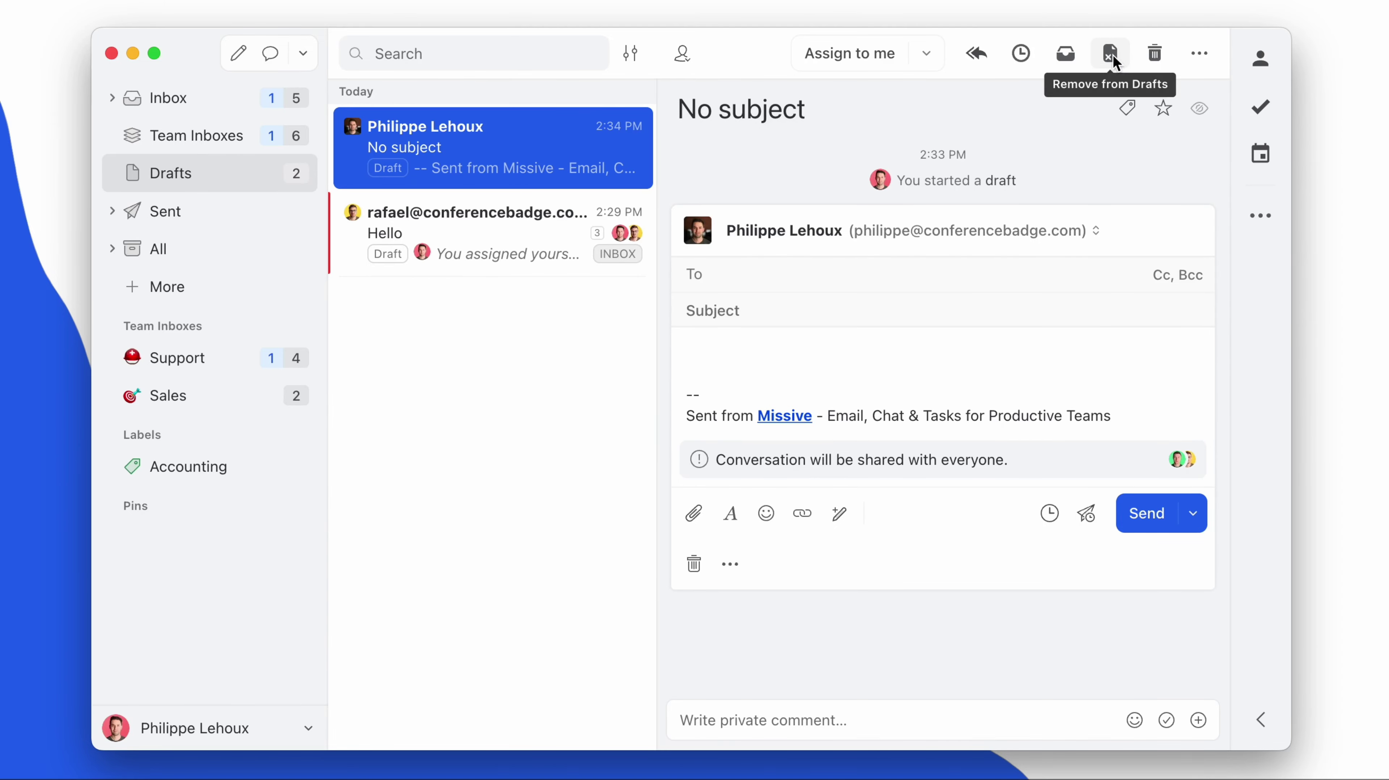
left_click(190, 474)
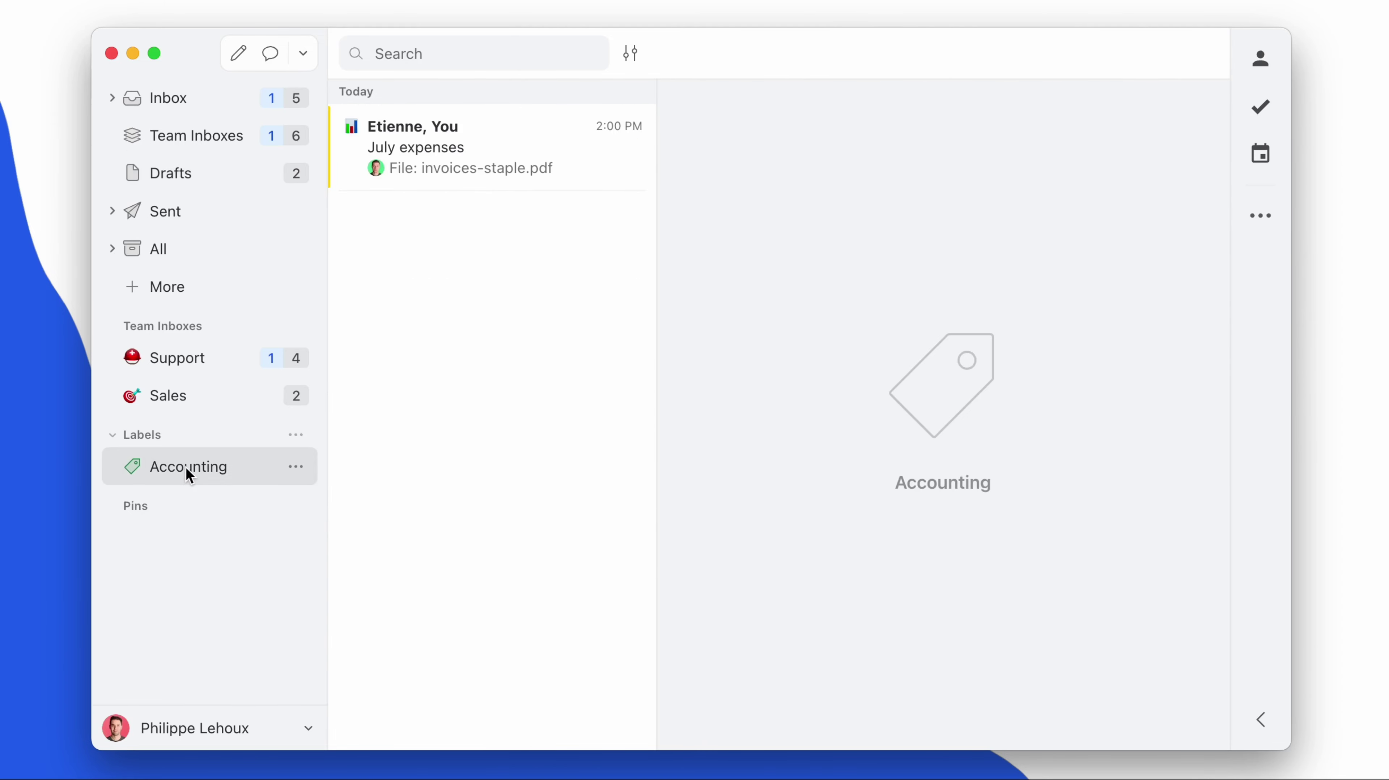
left_click(511, 174)
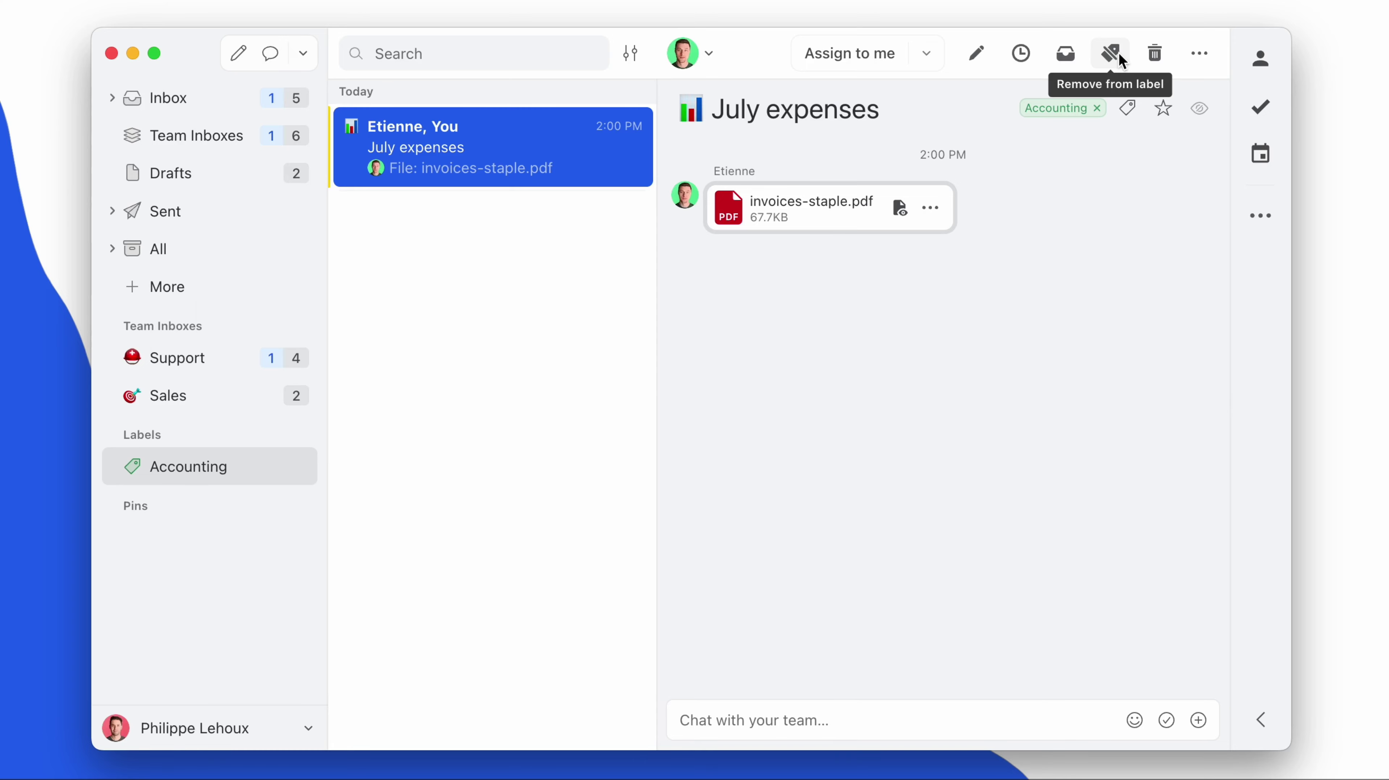
Step: Open 'Same deal for this year?' in the Support inbox, then switch to the Sales inbox
left_click(157, 370)
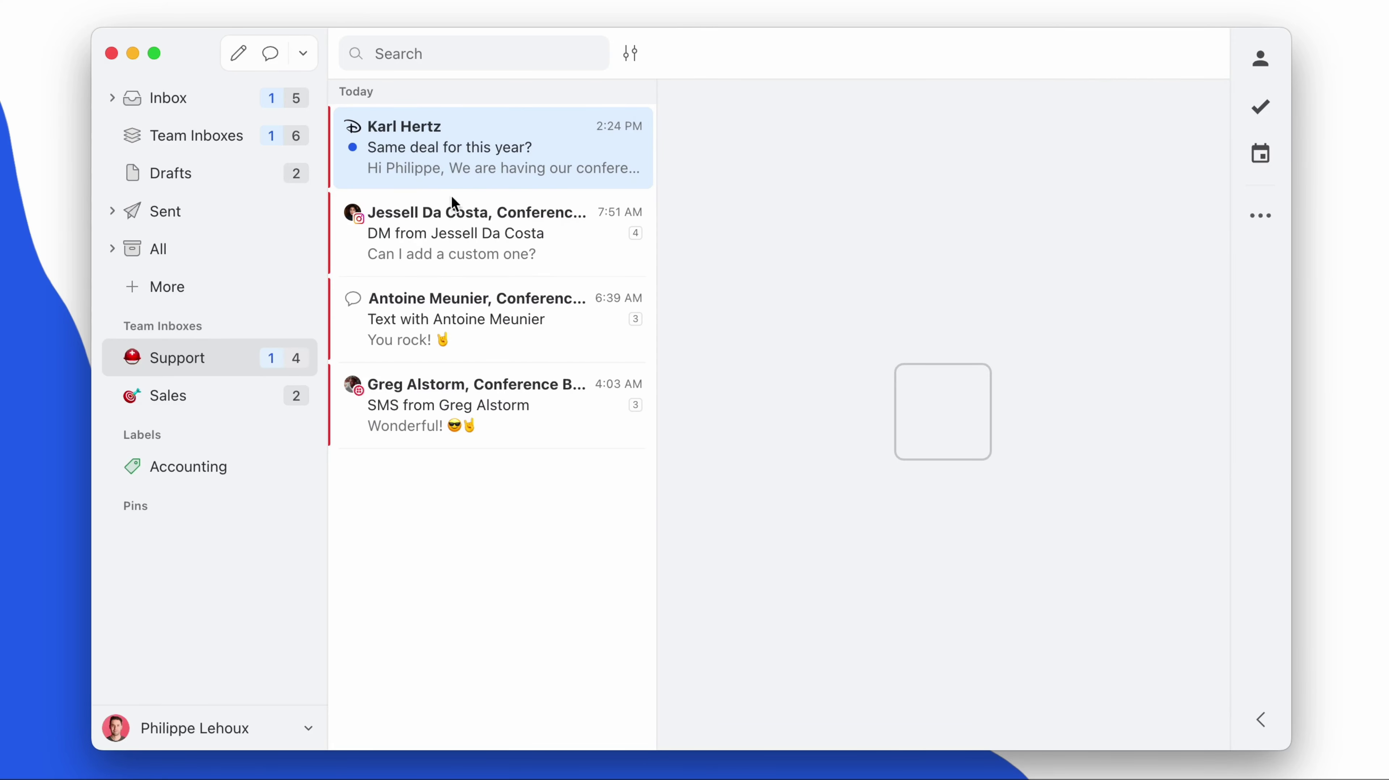
left_click(452, 166)
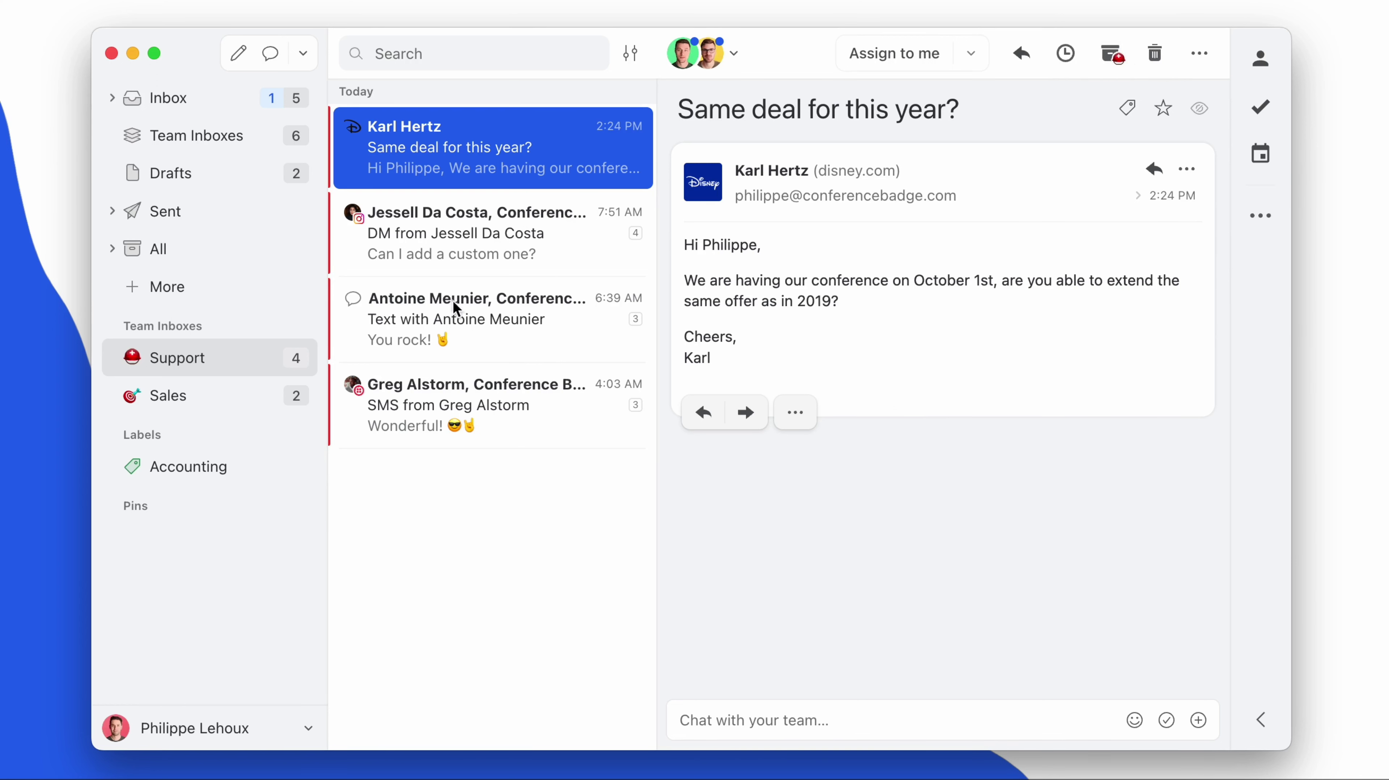
left_click(192, 392)
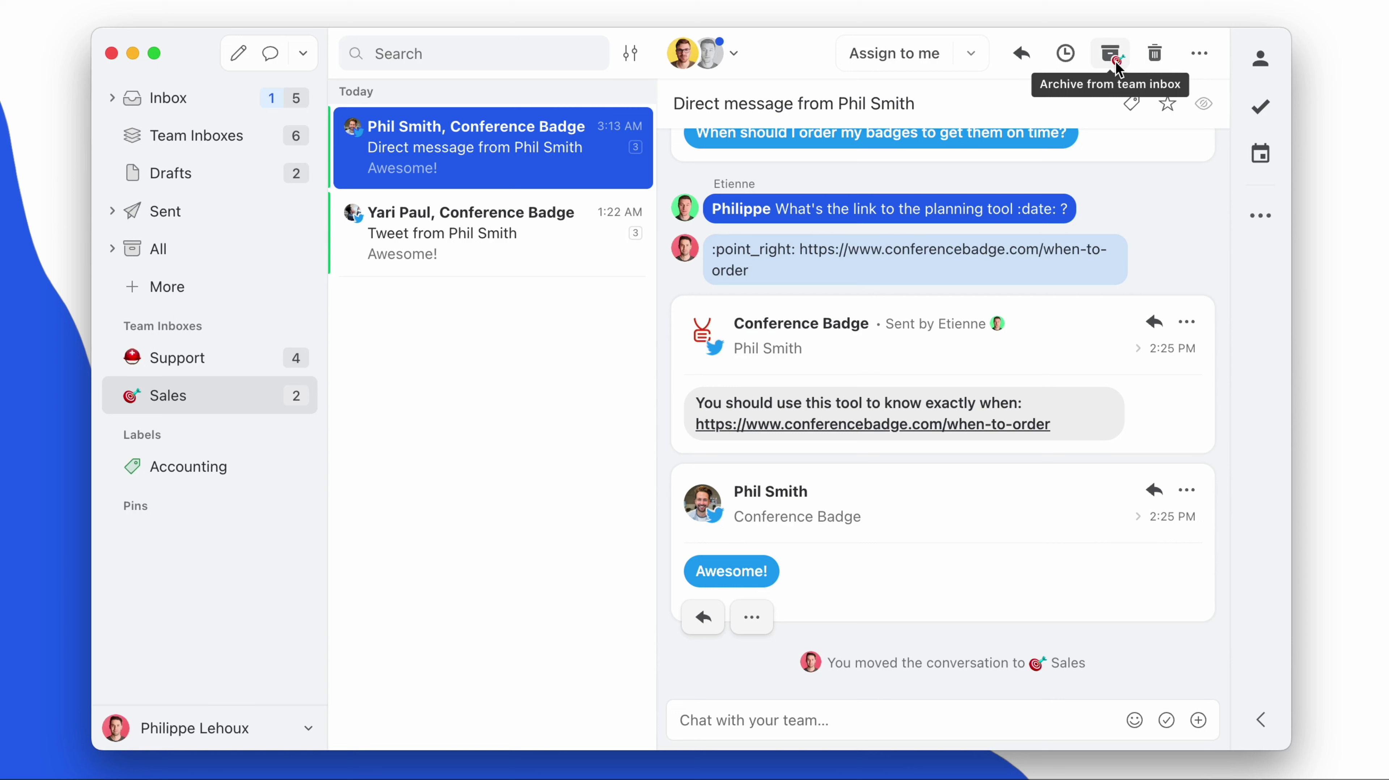
Step: Open 10.43.0 from the Inbox, select the single-click assignment note, then assign the conversation to yourself and close it
left_click(150, 97)
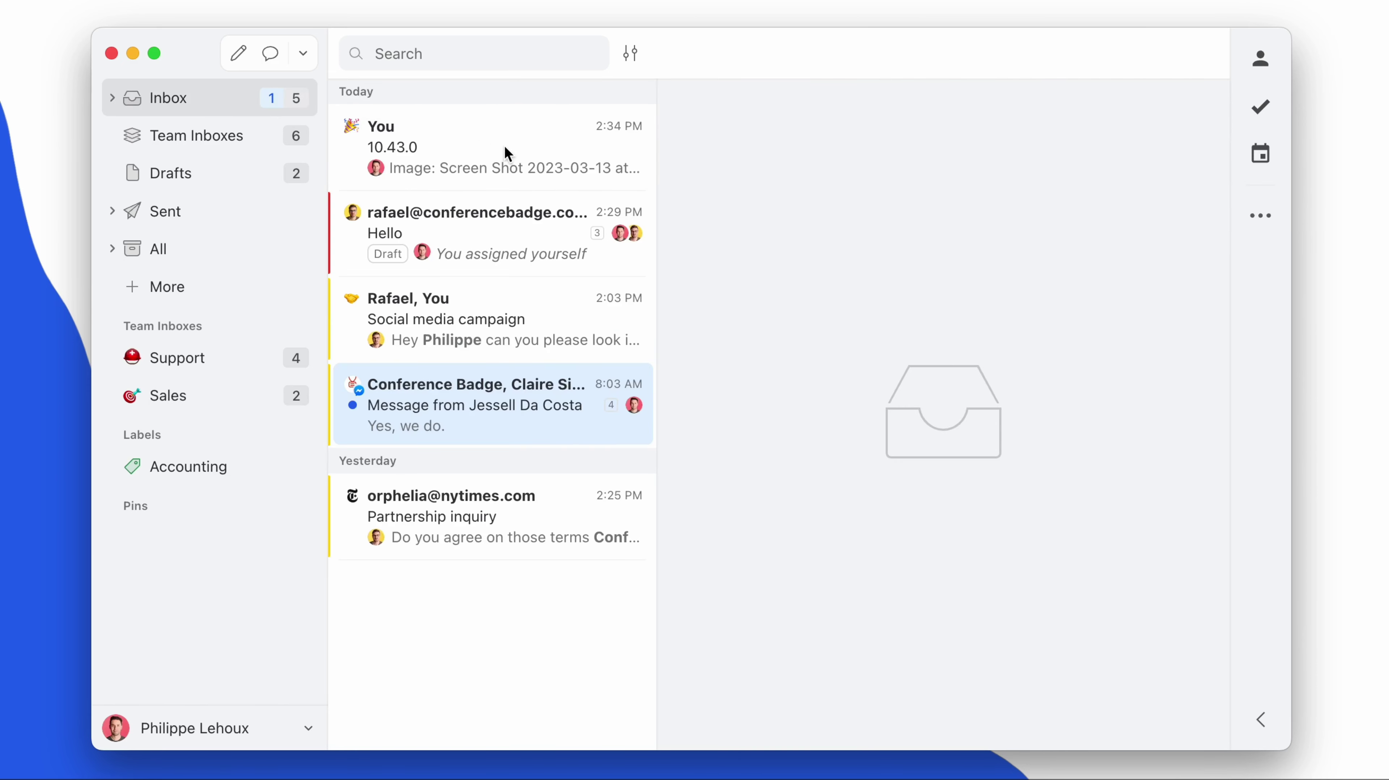
left_click(505, 147)
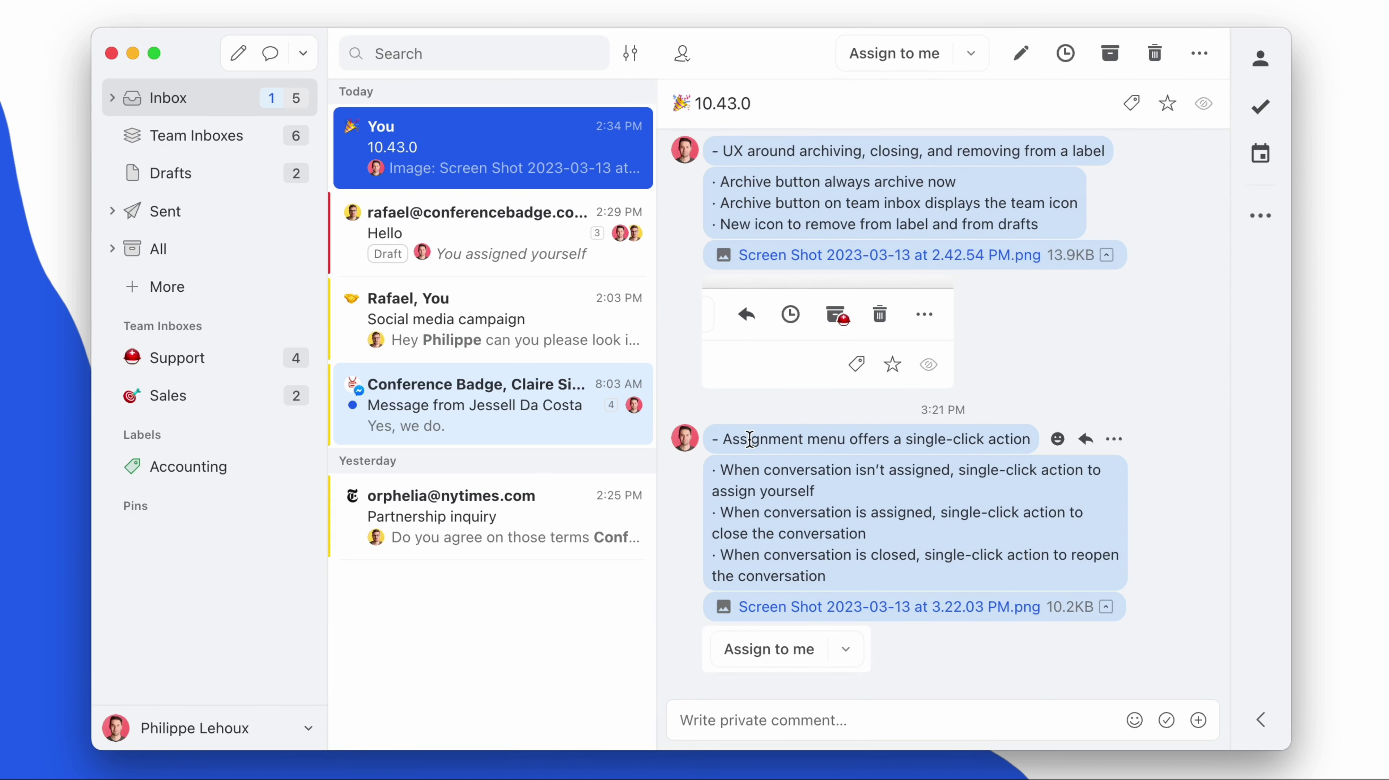
left_click_drag(723, 440, 1035, 445)
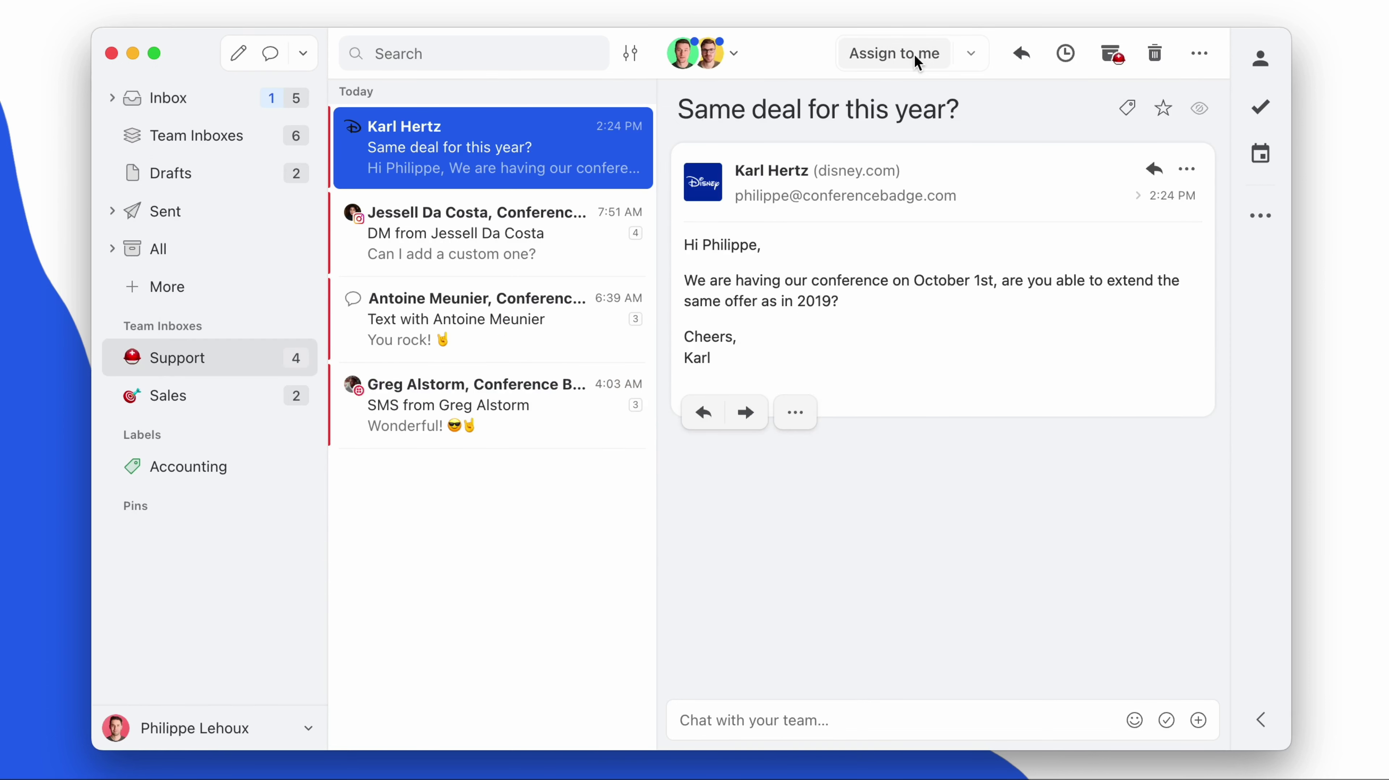
left_click(914, 54)
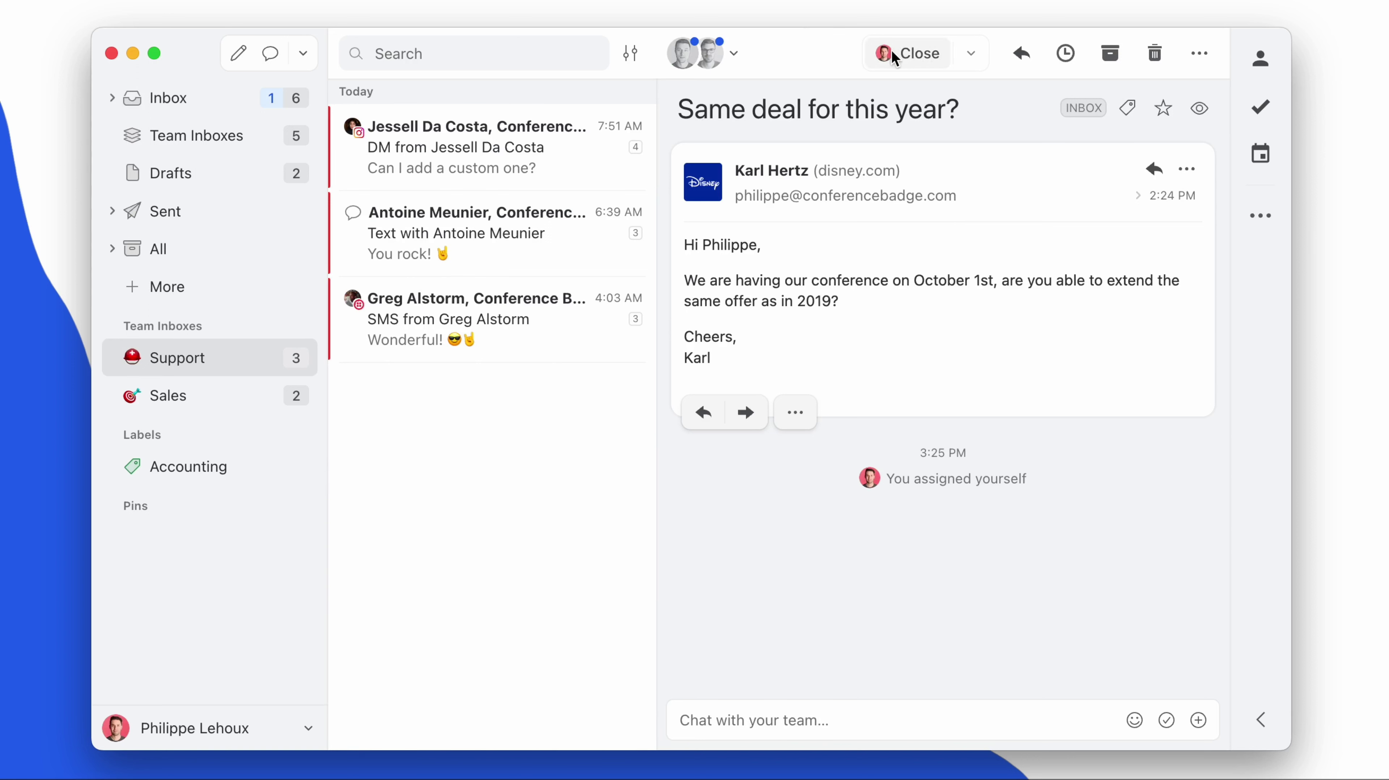
left_click(891, 53)
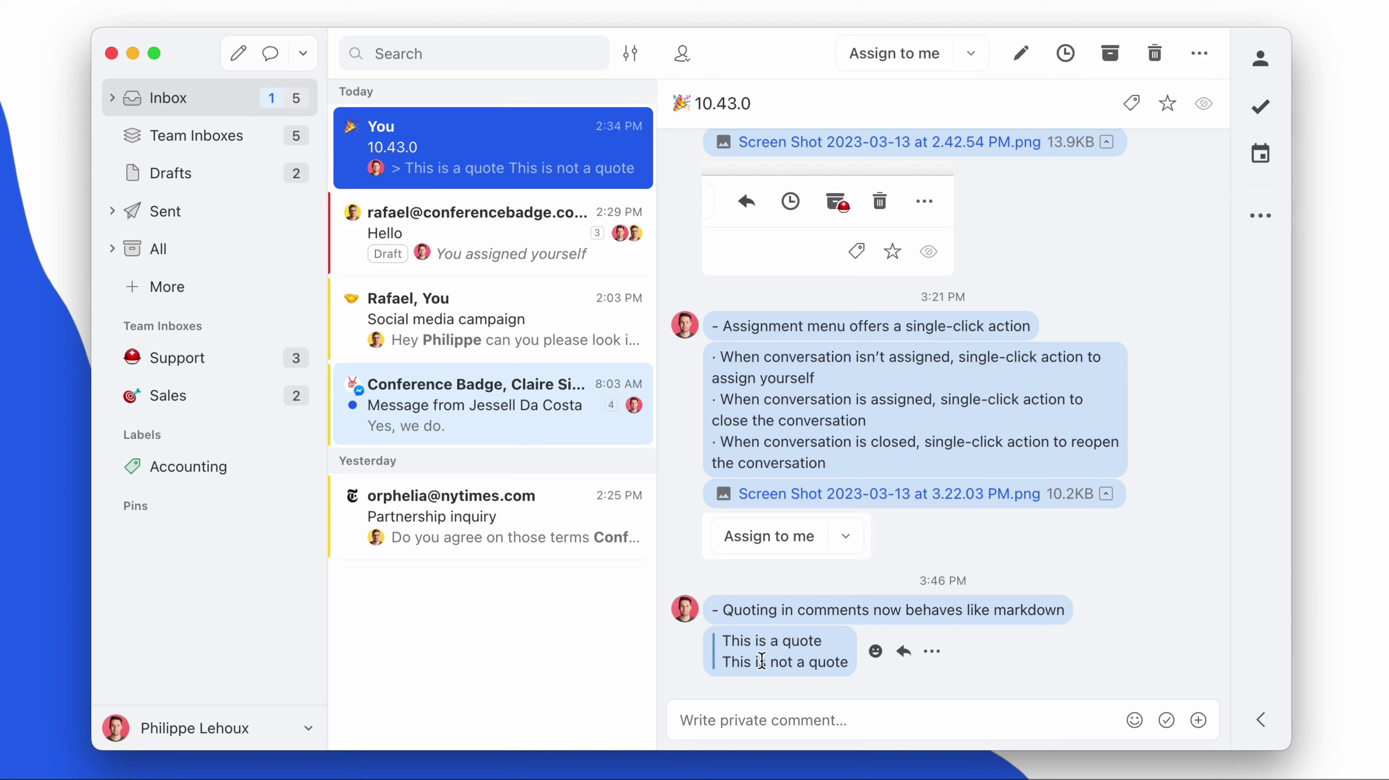
Step: Edit the quoting comment to add a blank line after the quoted line, and save it
left_click_drag(722, 641, 829, 643)
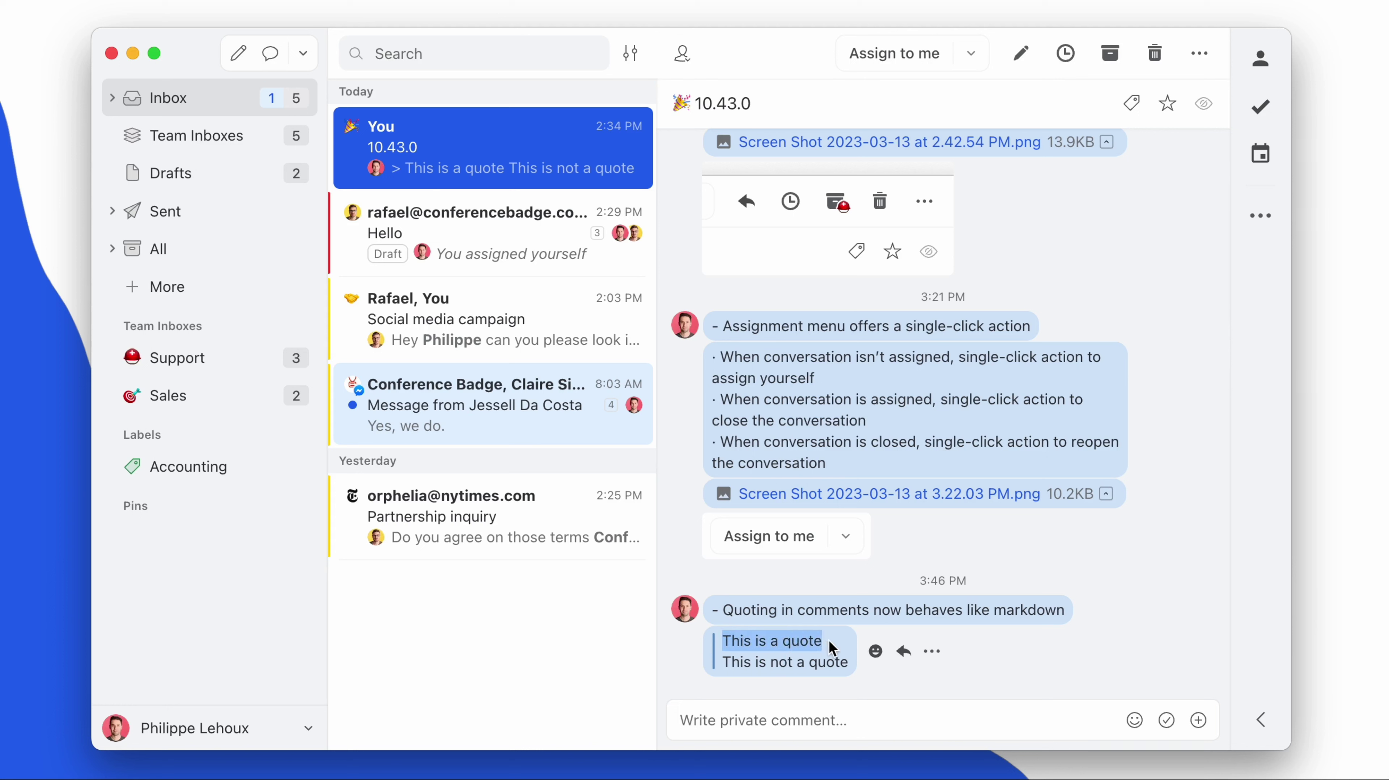
left_click_drag(721, 663, 845, 665)
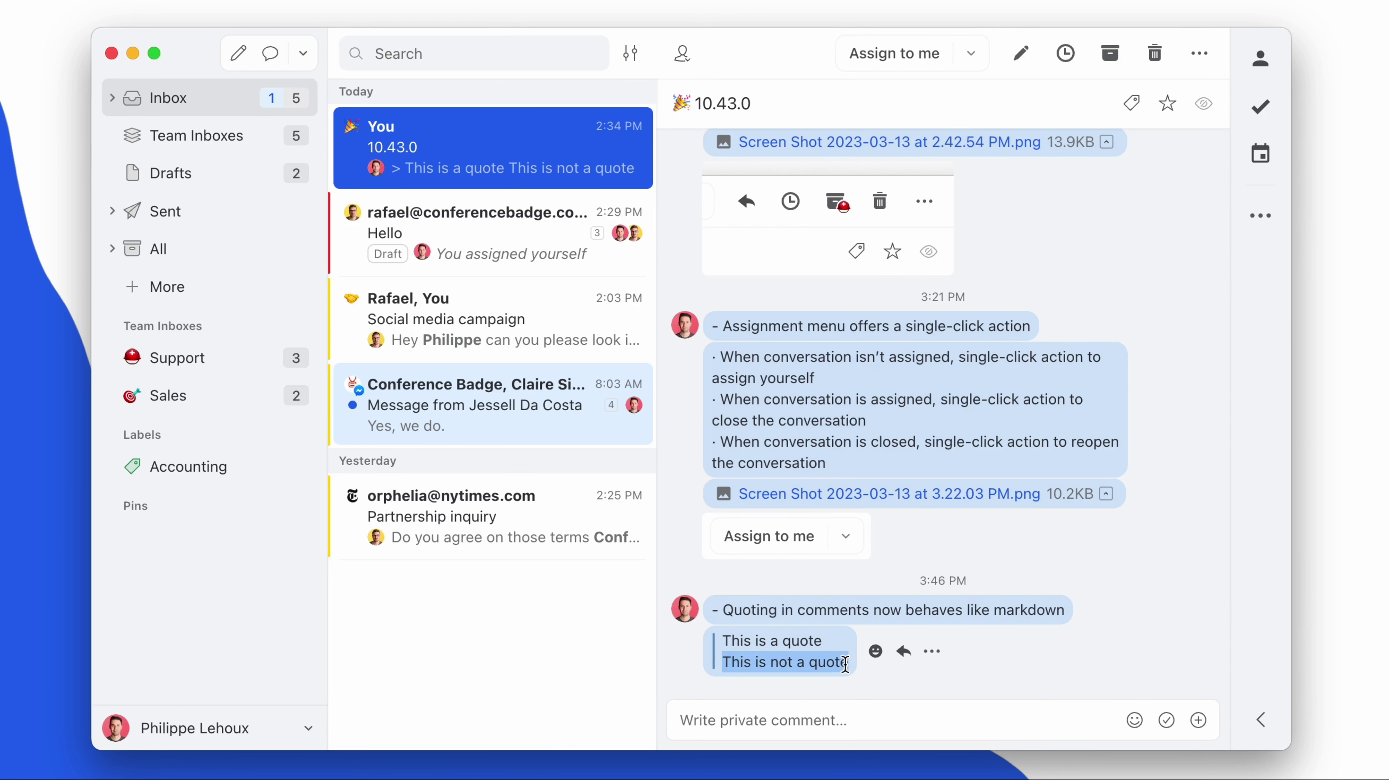
key("Up")
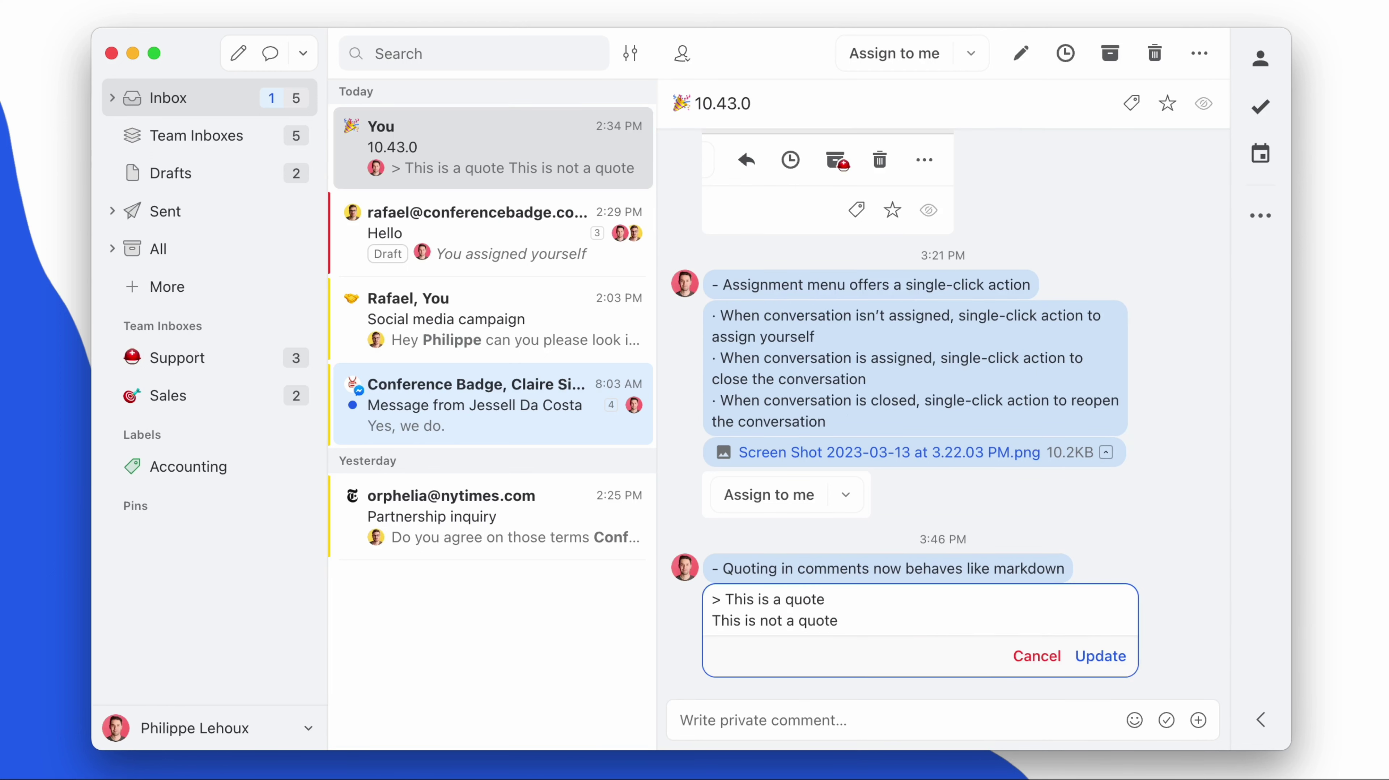
key("Return")
key("Up")
key("Up")
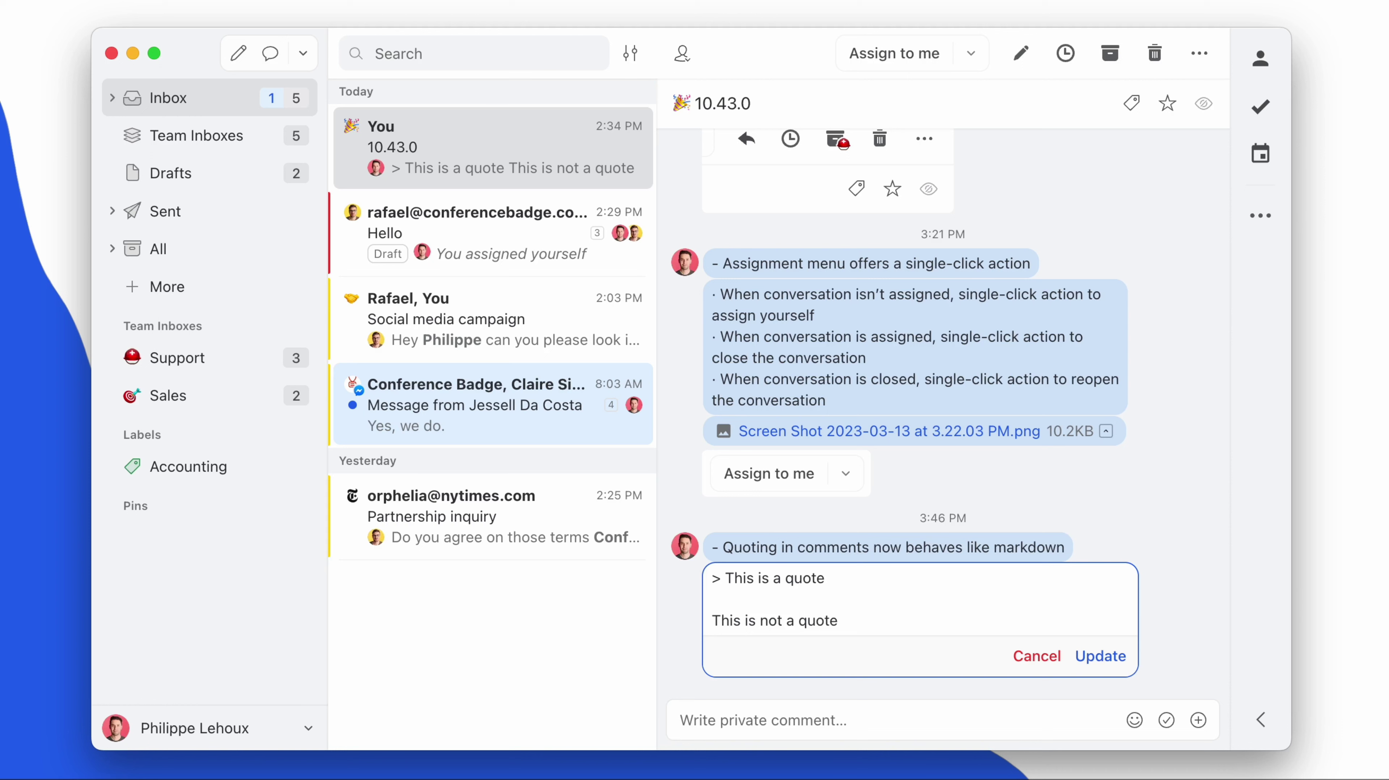
key("shift+Right")
key("shift+End")
key("Left")
key("shift+Right")
key("Down")
key("Down")
key("shift+End")
key("Left")
key("super+Return")
Step: Reopen the quoting comment and append a '> Quote' line followed by unquoted 'Not a quo' text
key("Up")
key("Return")
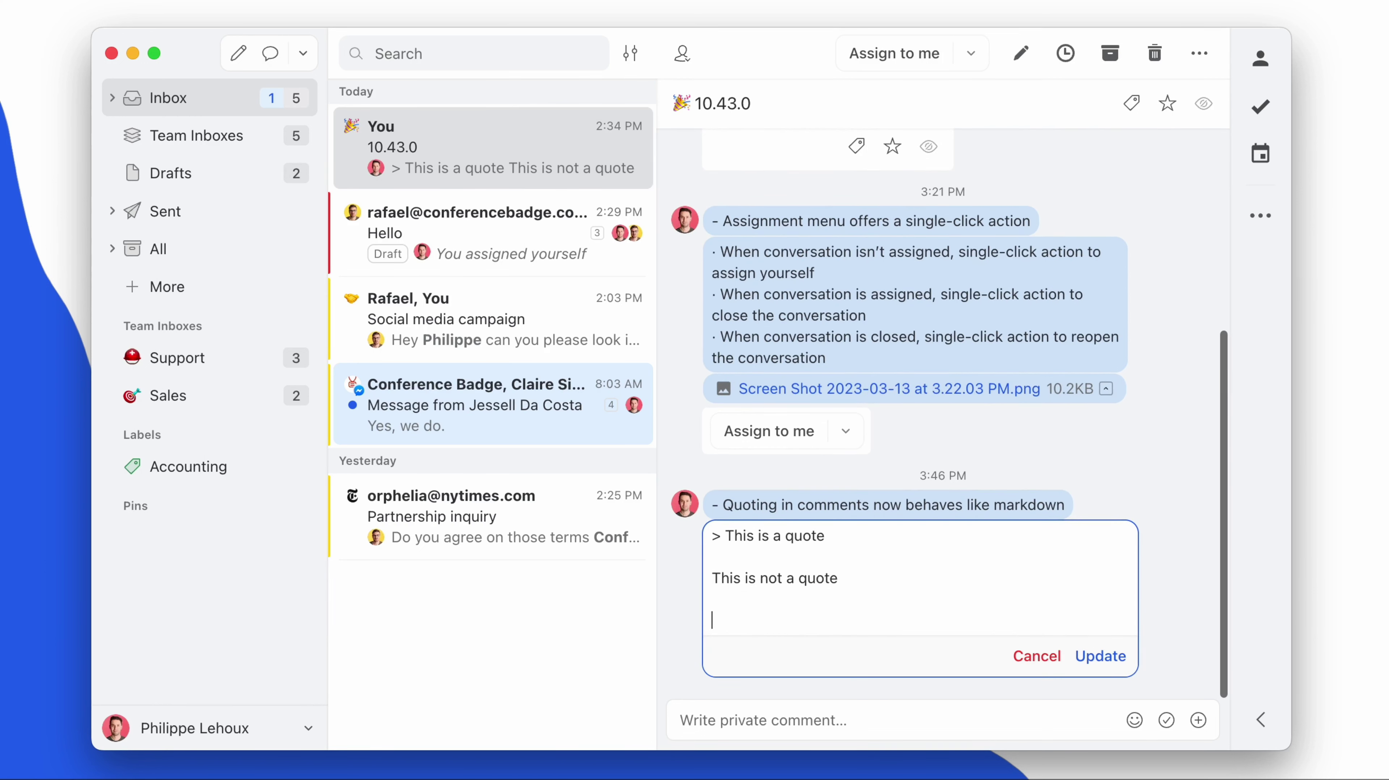
type(">")
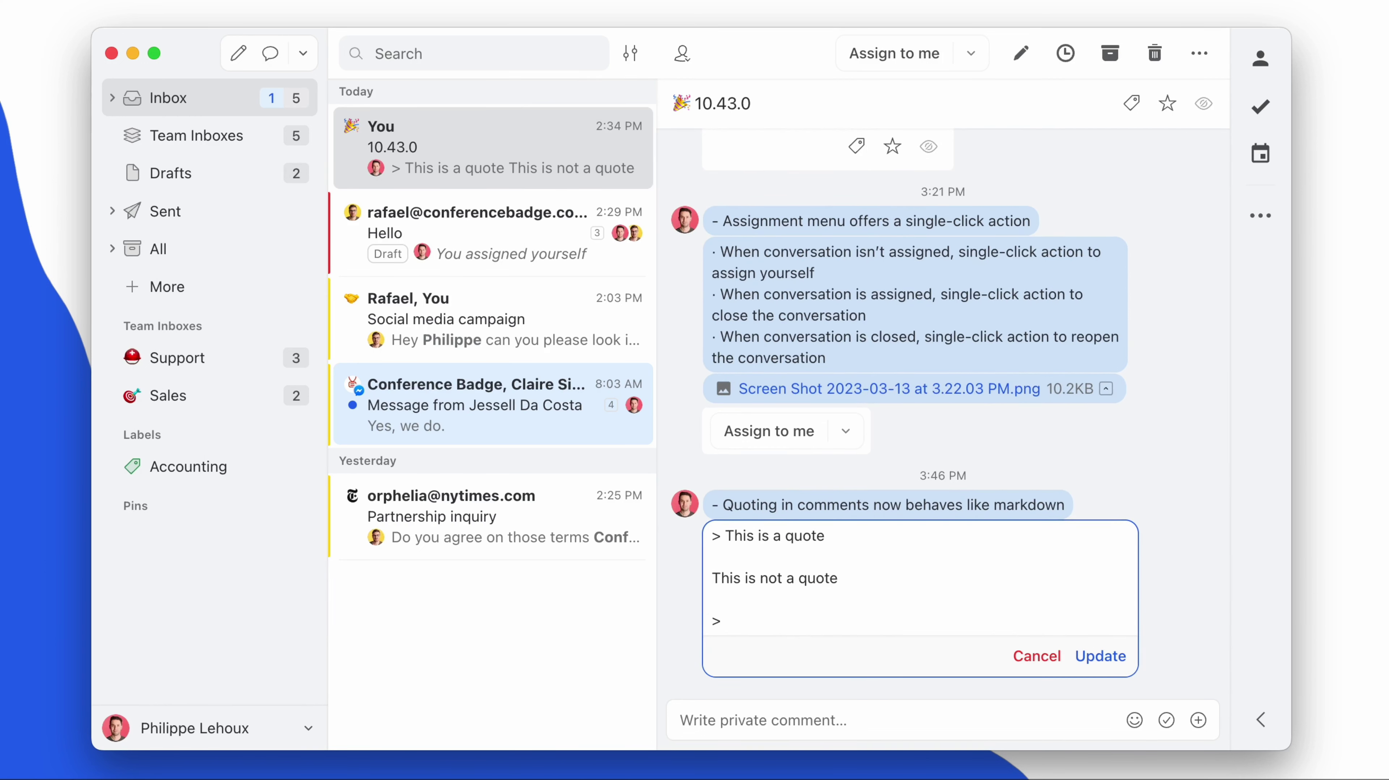
type(" Quote")
key("Return")
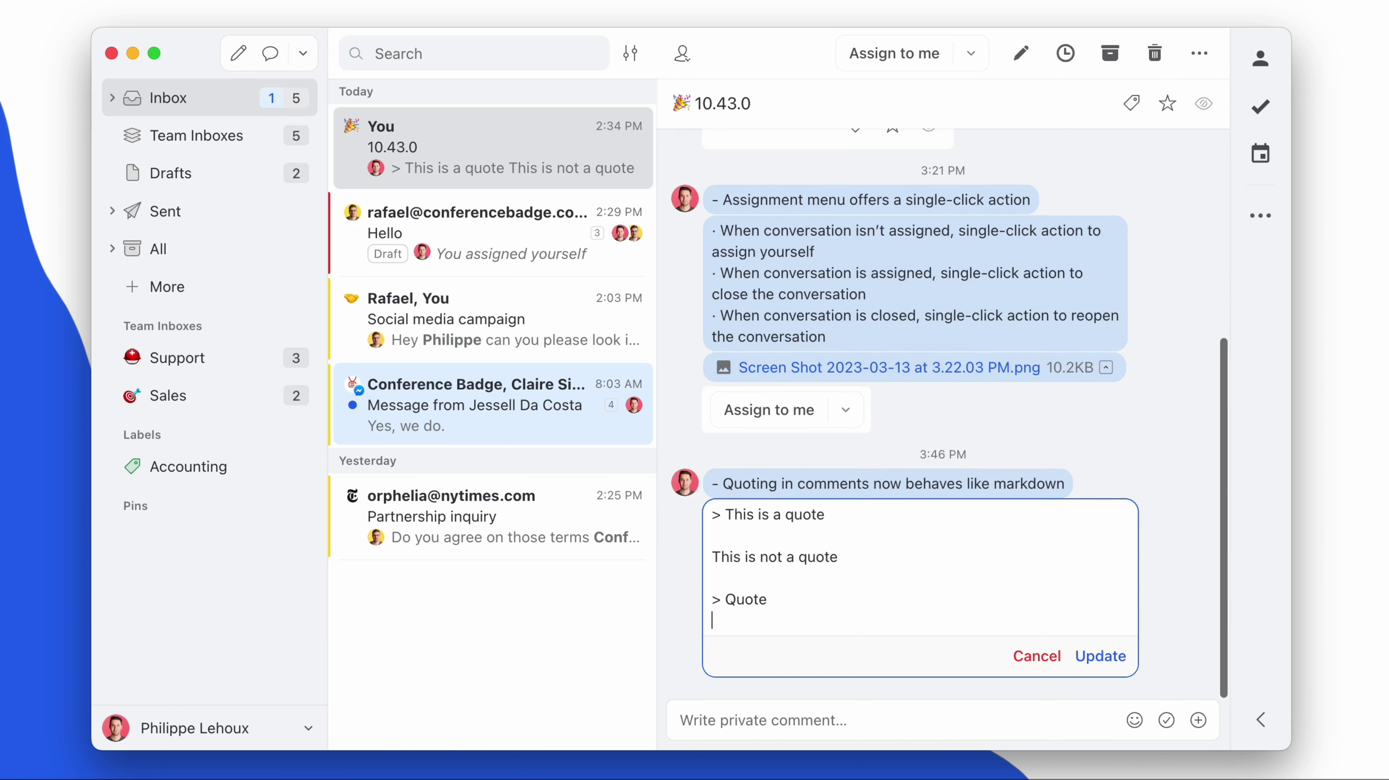
type("Not a quo")
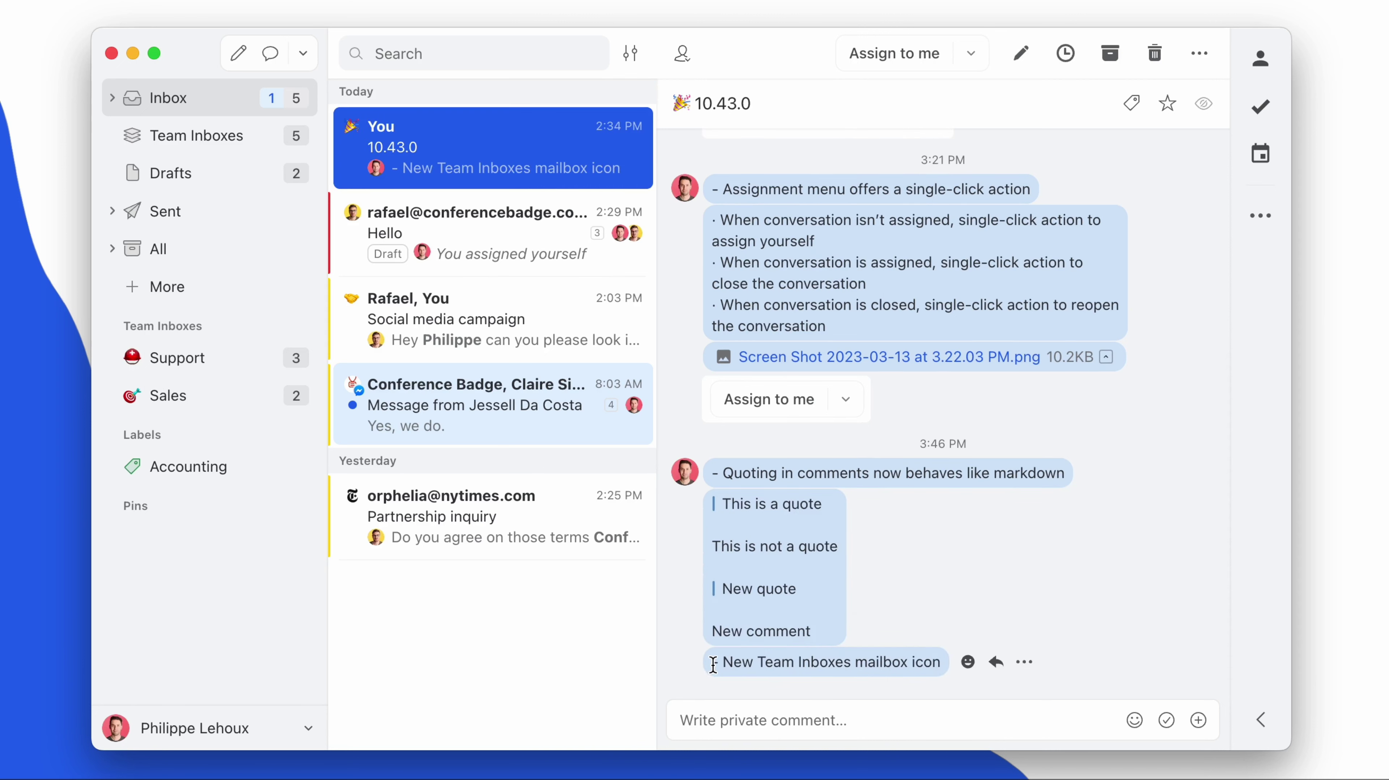
left_click_drag(712, 664, 940, 661)
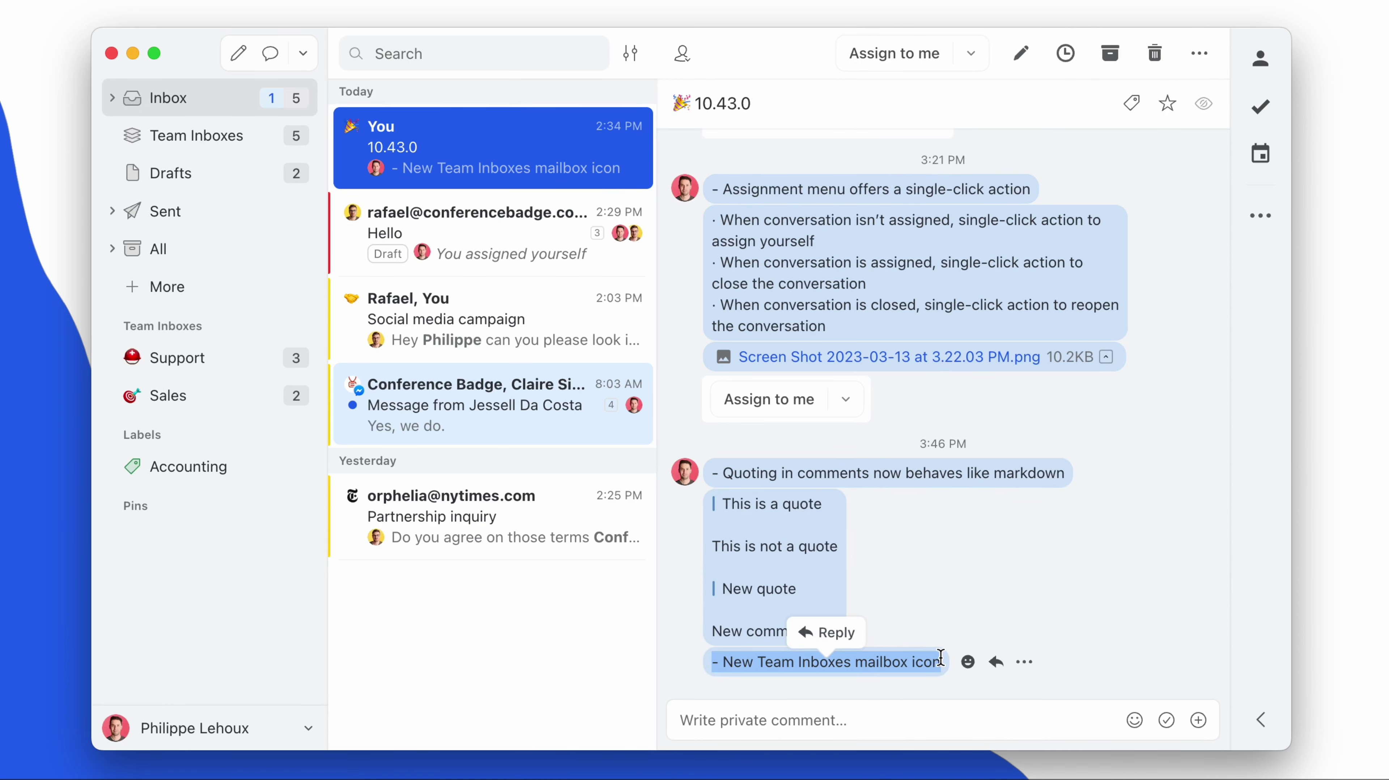
left_click(765, 683)
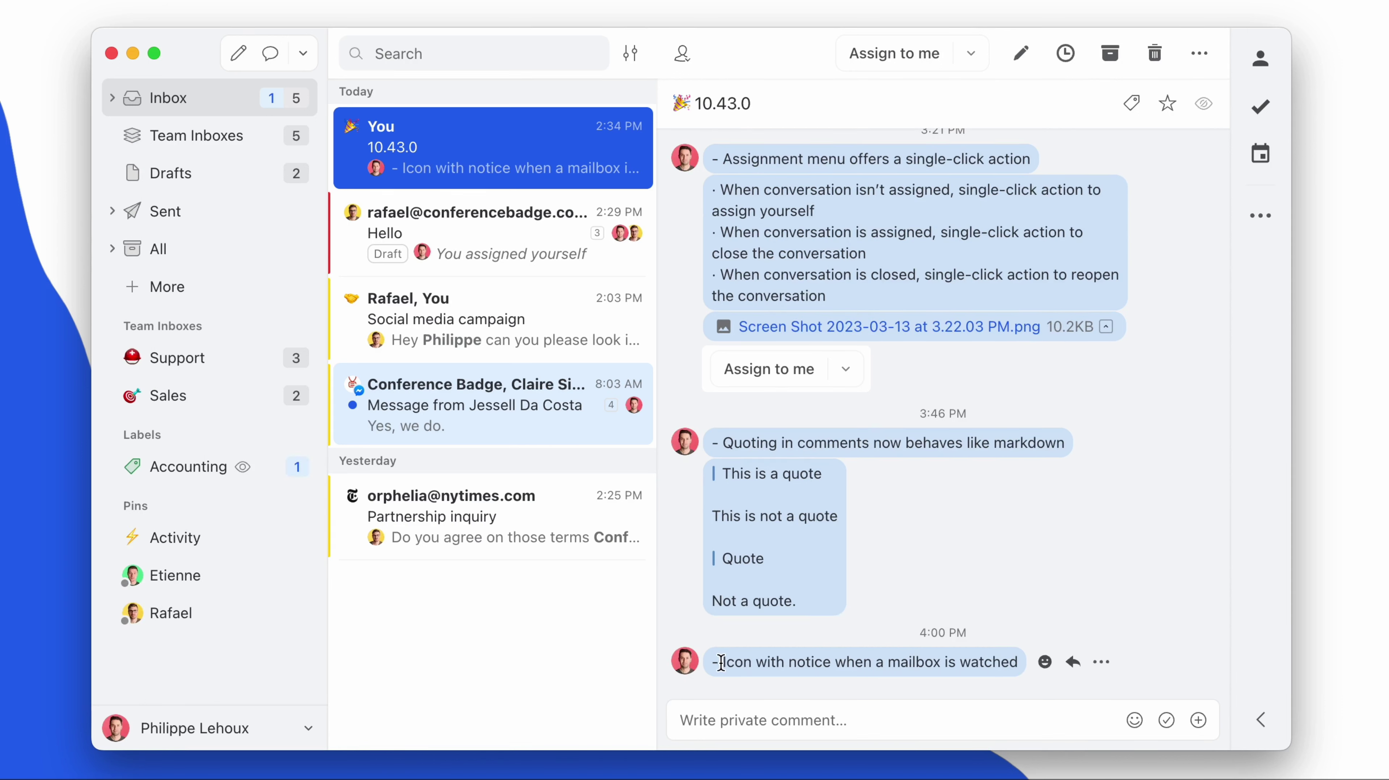
Step: Select the watched-mailbox note, then show the Accounting label's options menu and close it
left_click_drag(717, 663, 1022, 662)
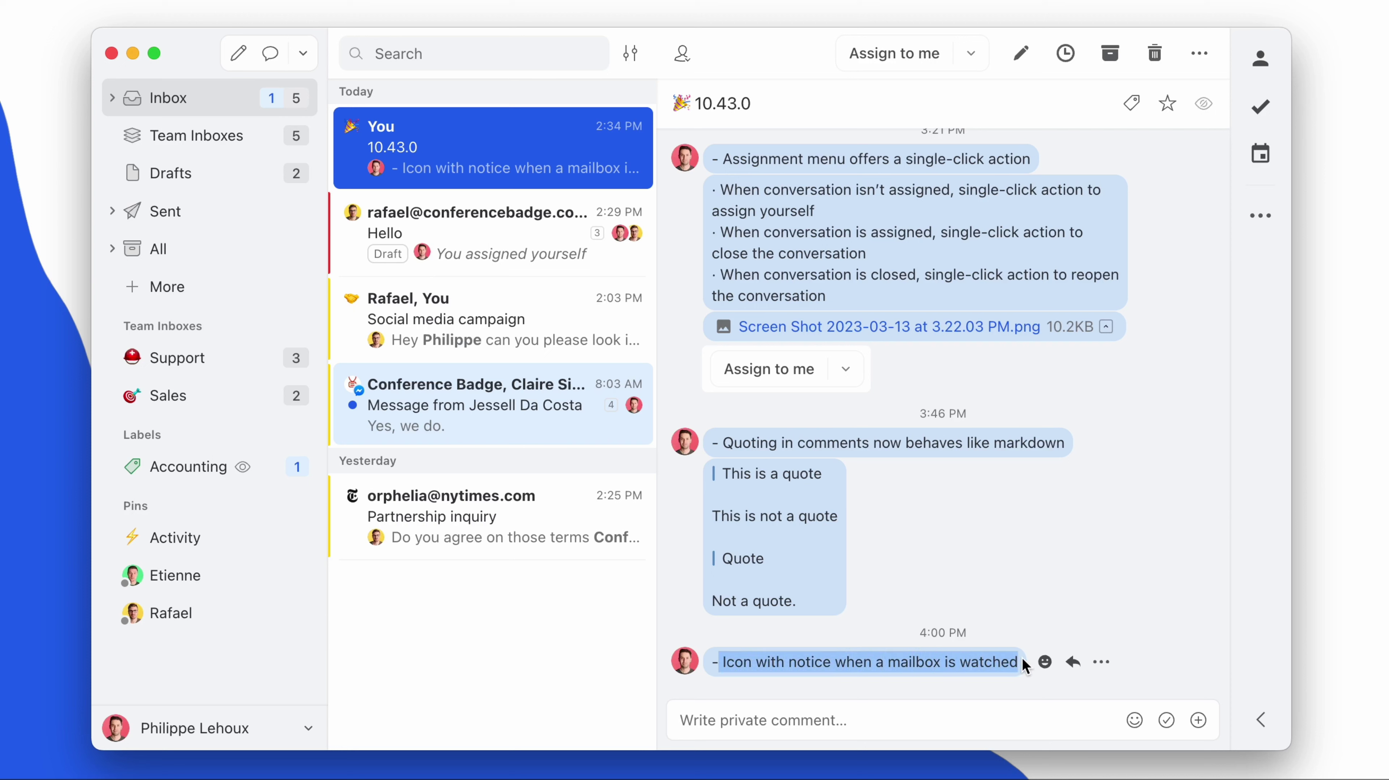
left_click(1022, 602)
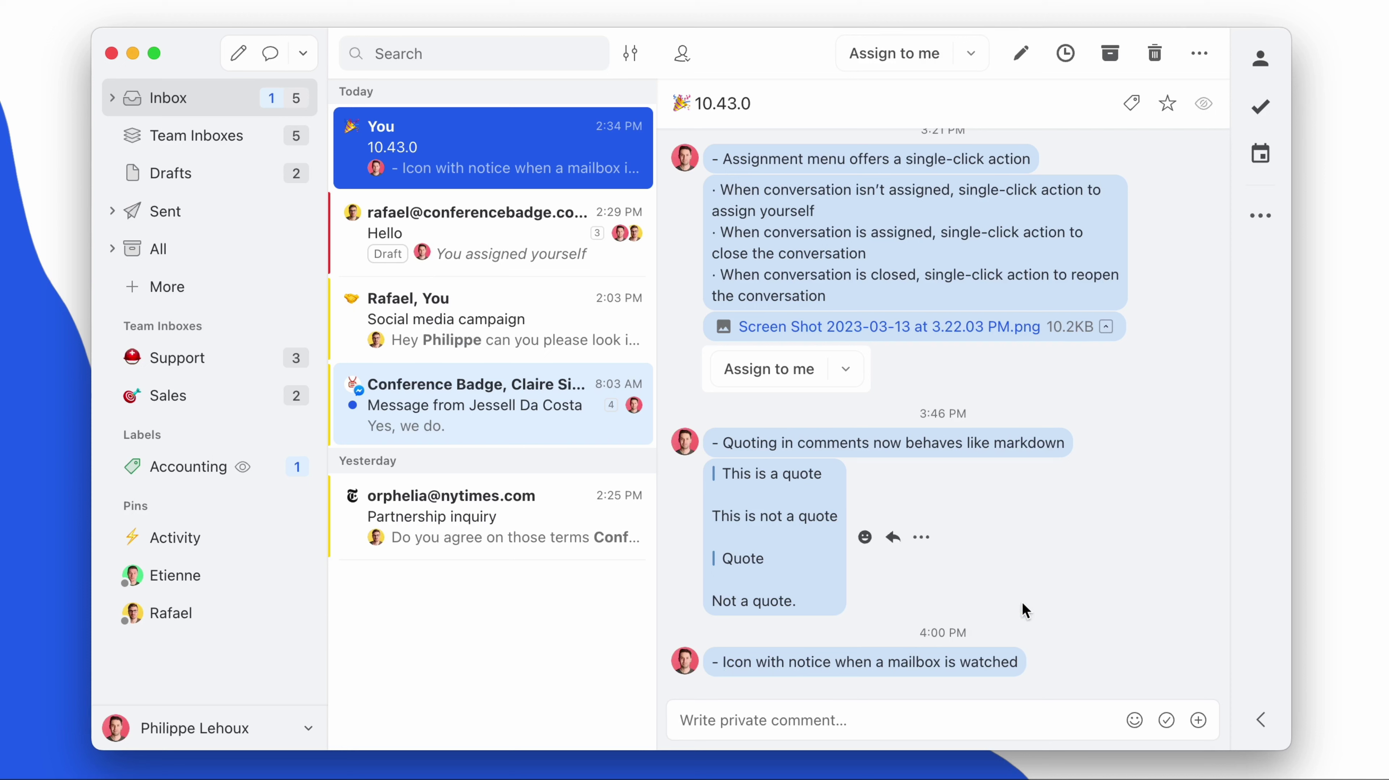
right_click(190, 473)
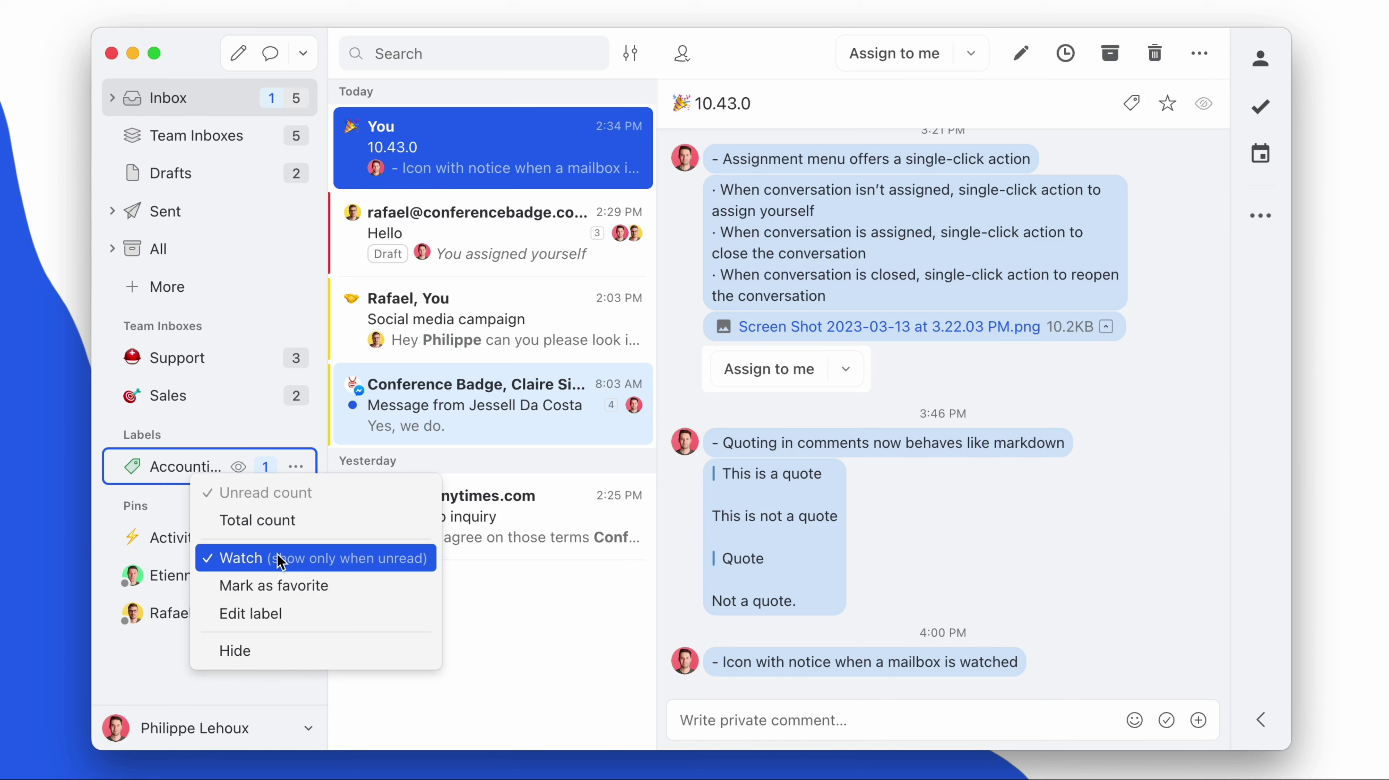
left_click(173, 461)
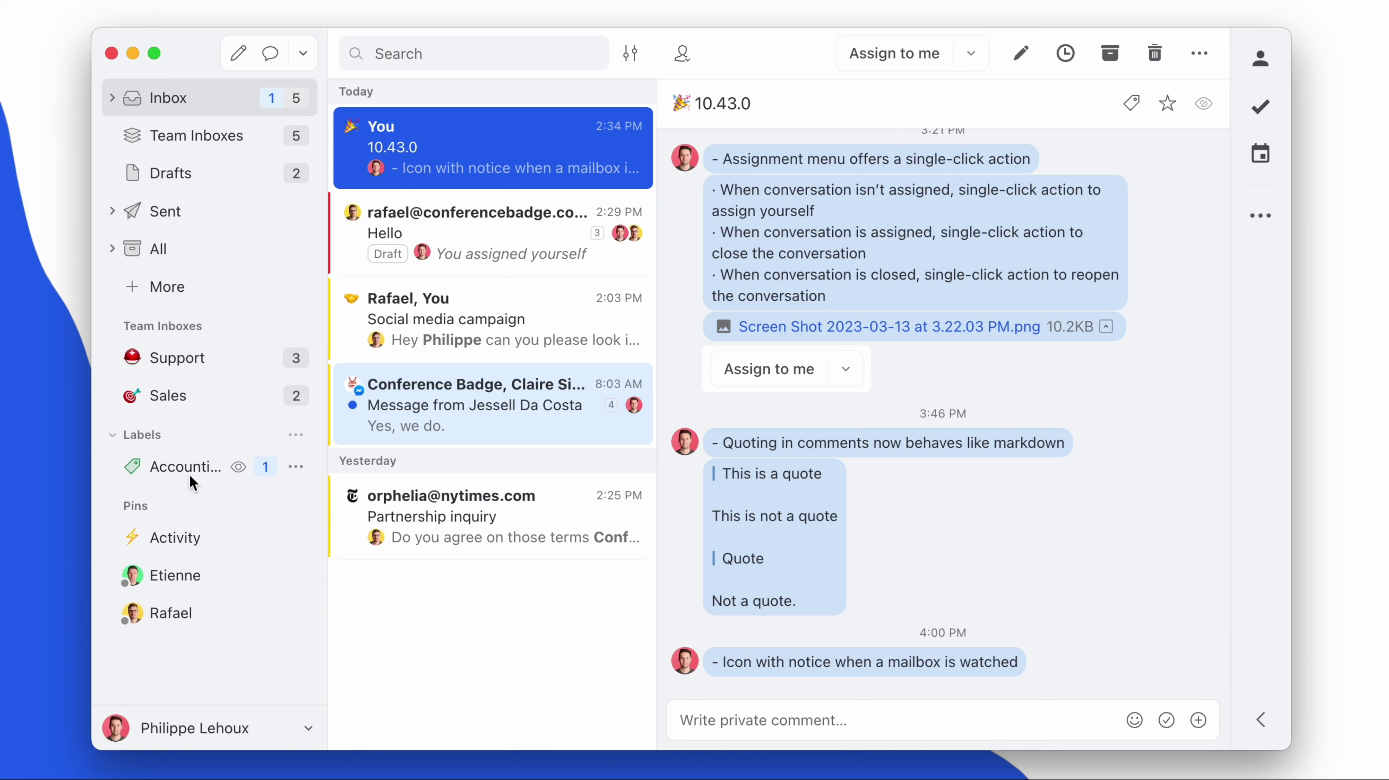
mouse_move(263, 474)
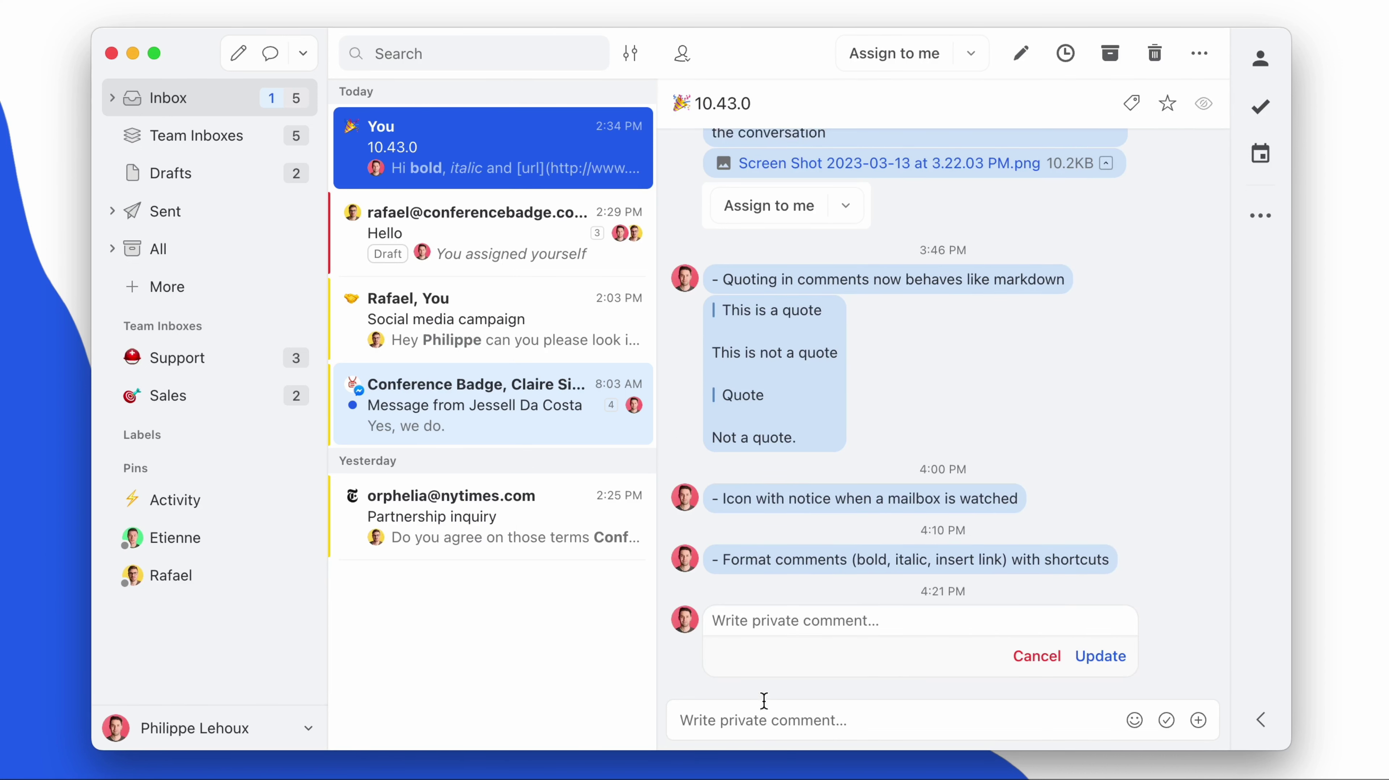
Step: Write the comment 'Hi bold, italic and url.' and make the word 'bold' bold
left_click(760, 711)
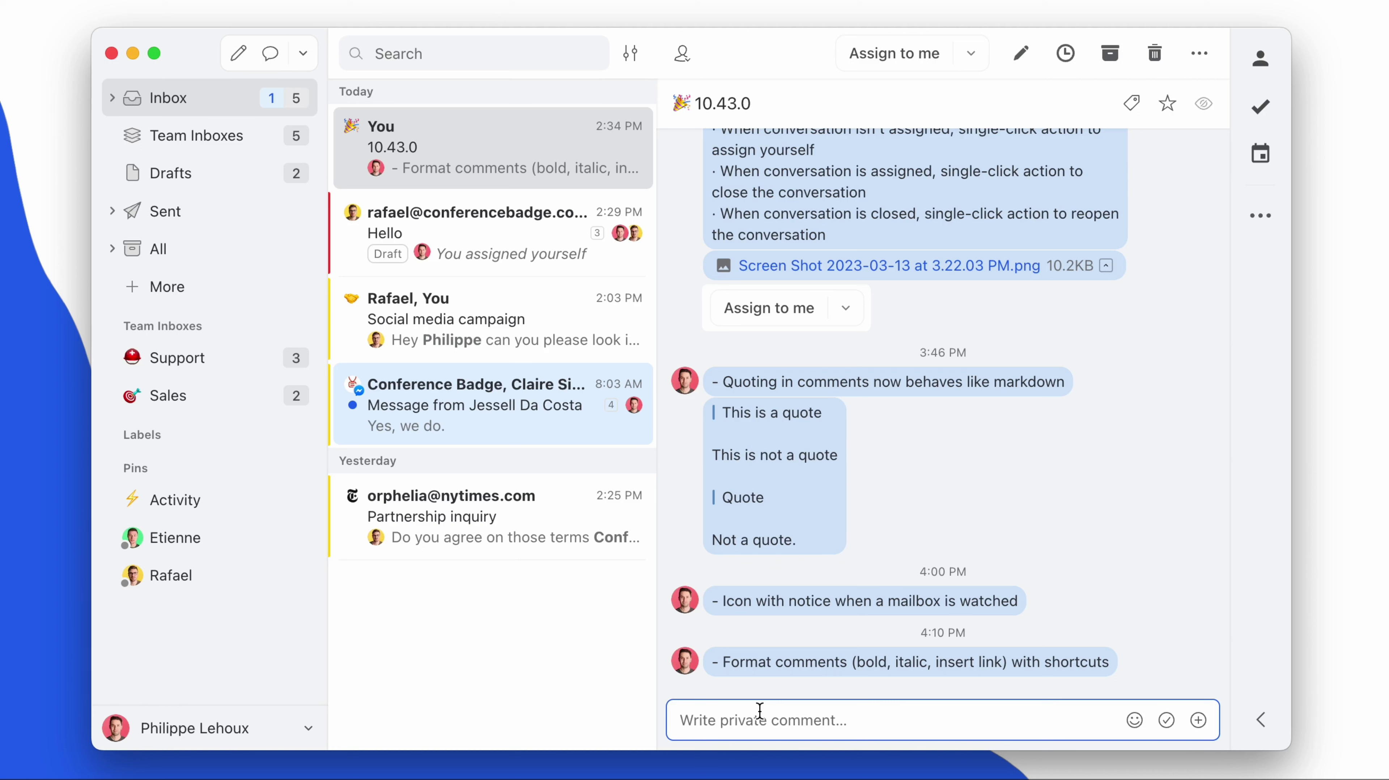
type("H")
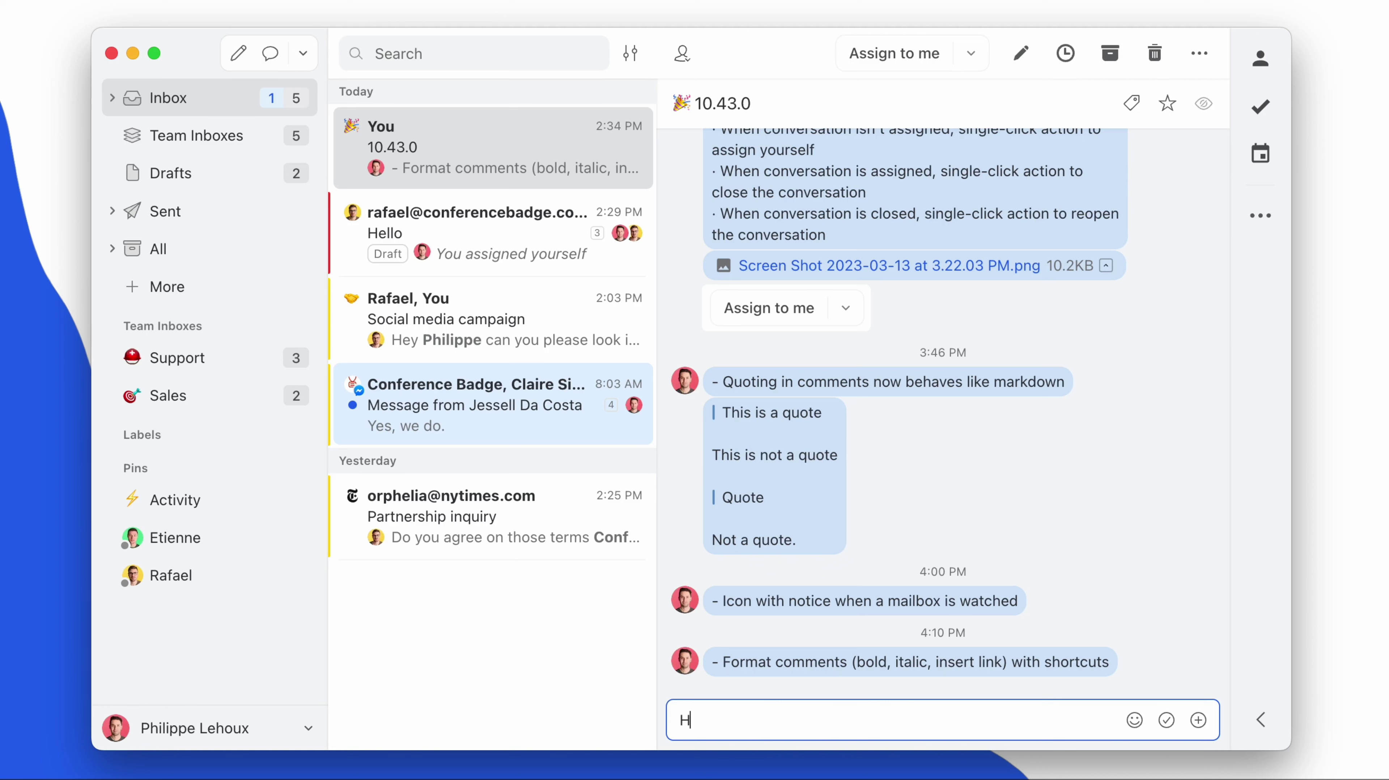
type("i bold, italic and url.")
key("Right")
key("alt+shift+Right")
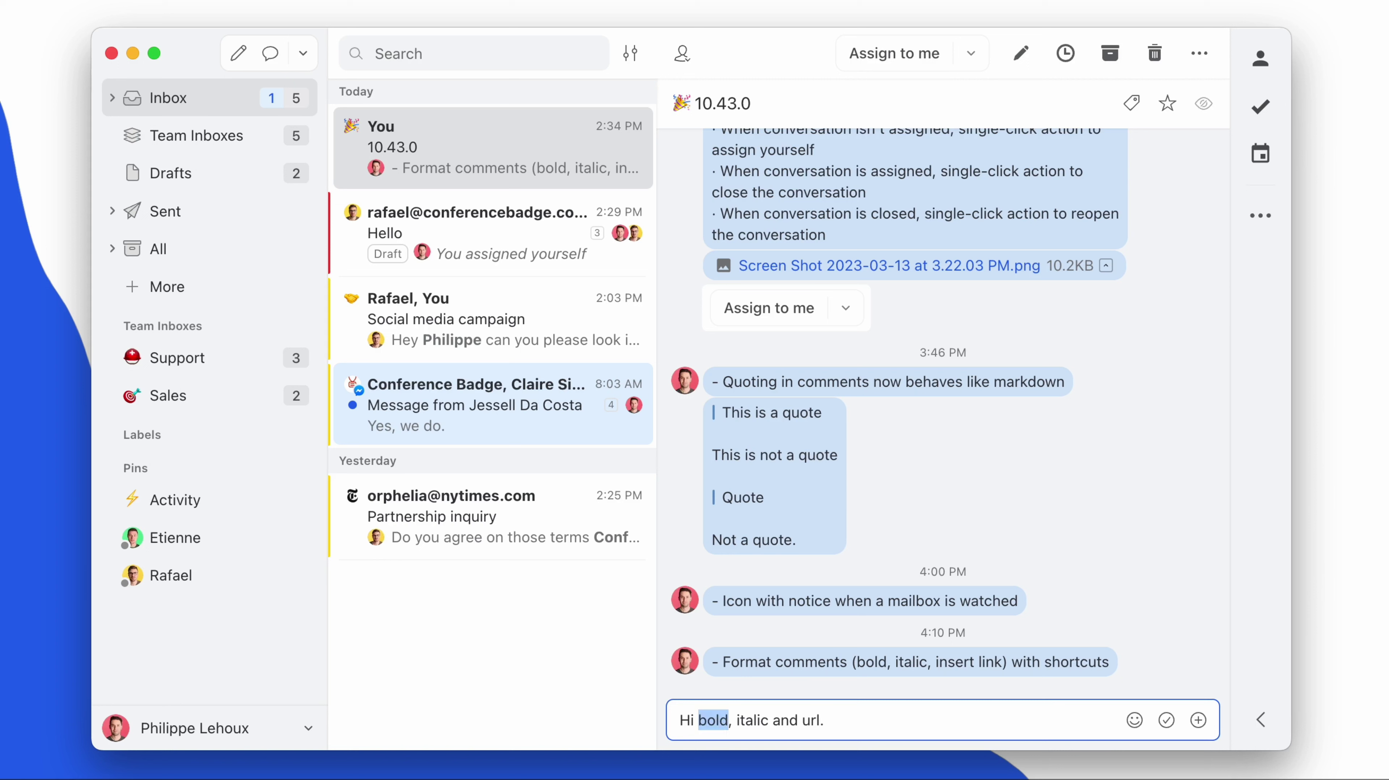
key("super+b")
key("Right")
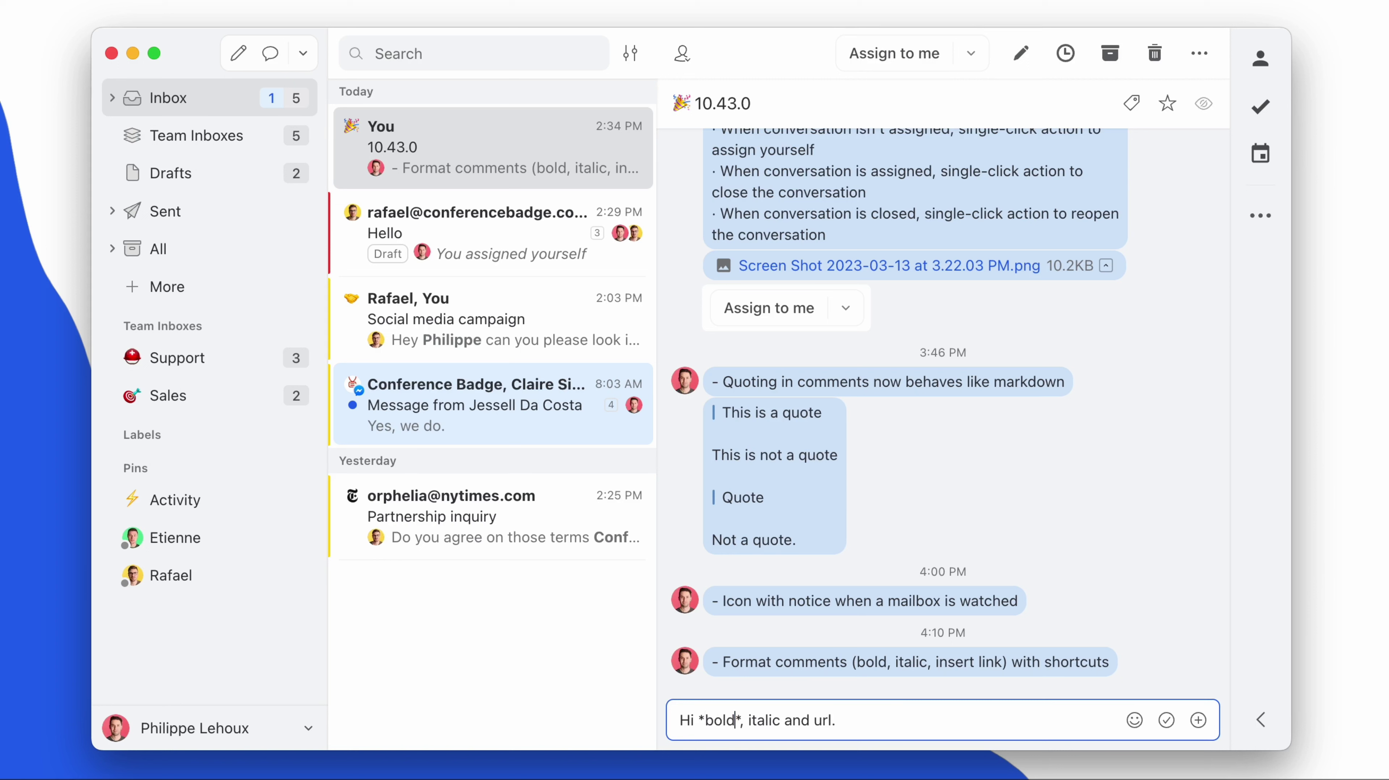
Step: Italicize 'italic', turn 'url' into a link to the pasted address, and post the comment
key("alt+shift+Right")
key("super+i")
key("alt+Right")
key("alt+Right")
key("alt+shift+Left")
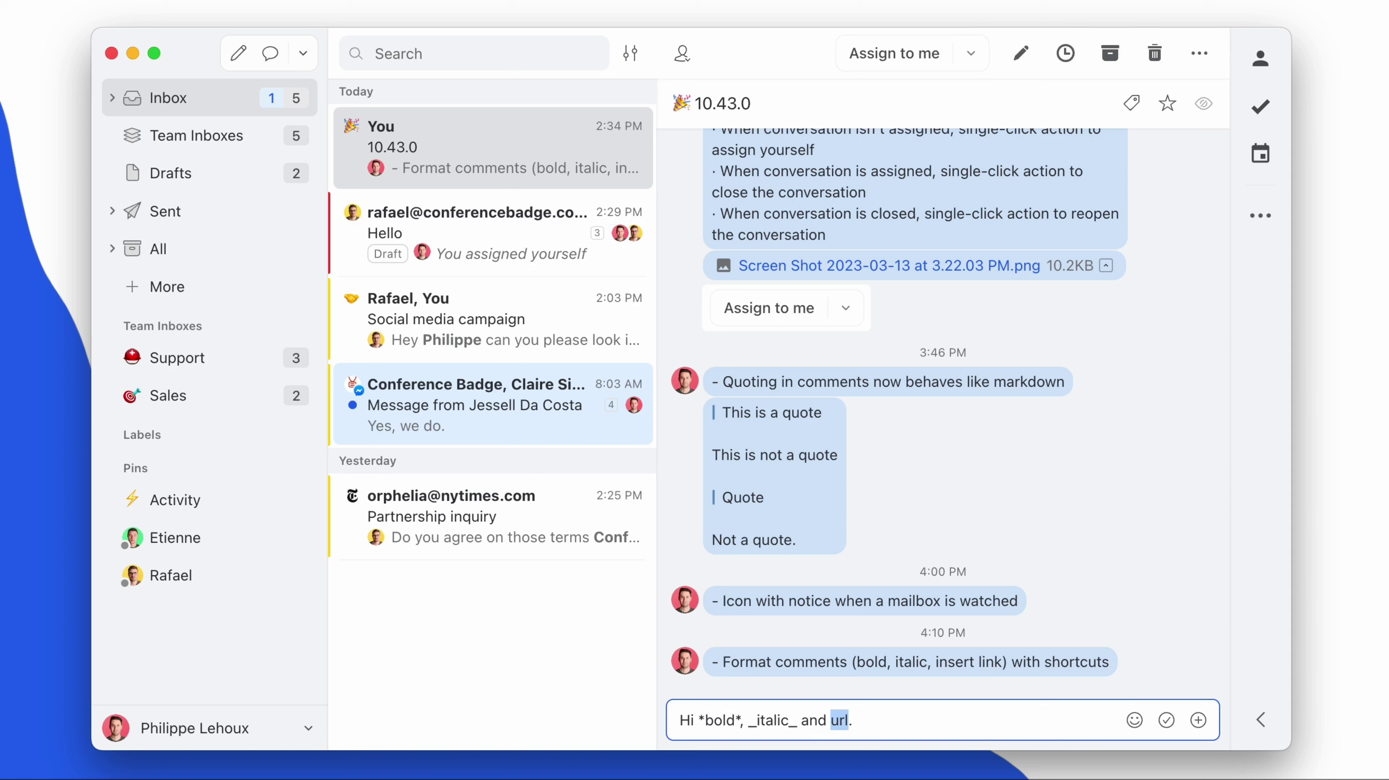
key("super+k")
type("http://www.google.com")
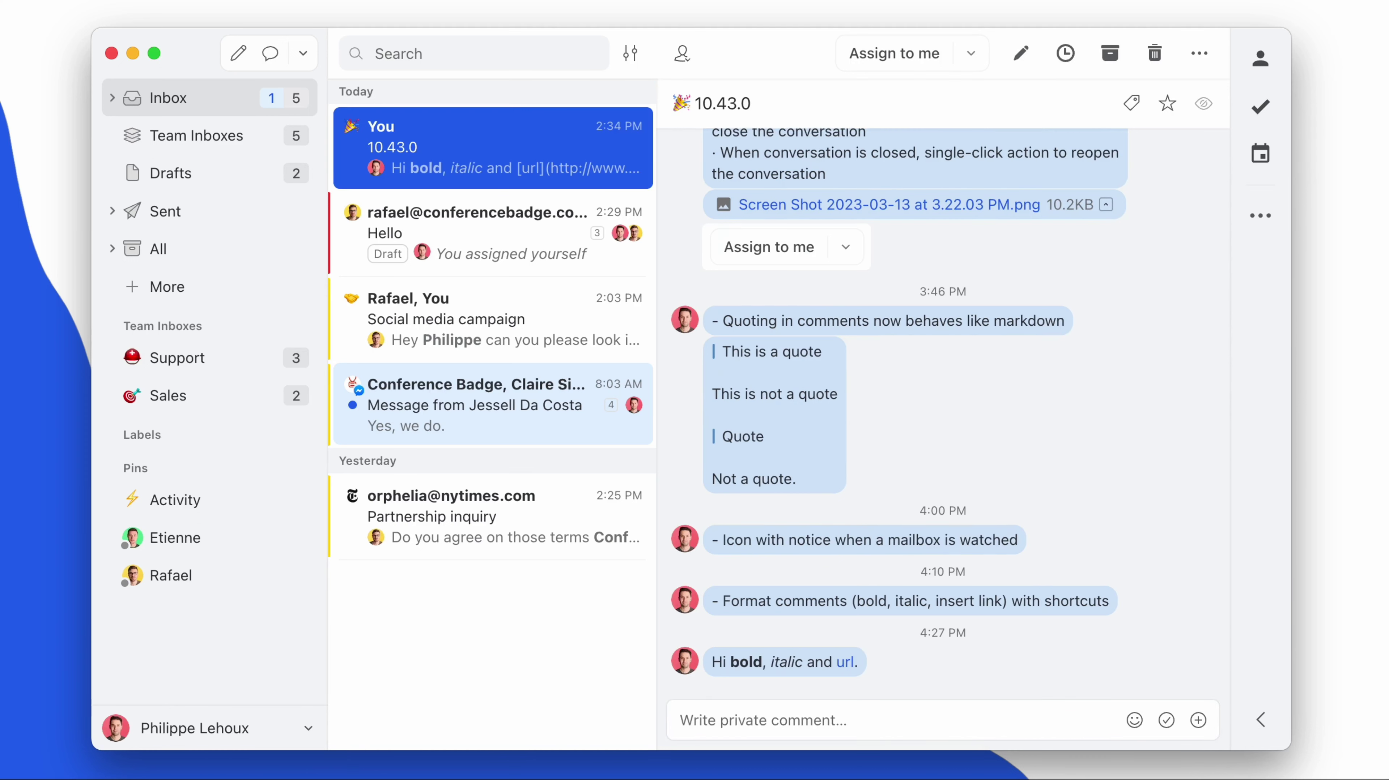
key("Return")
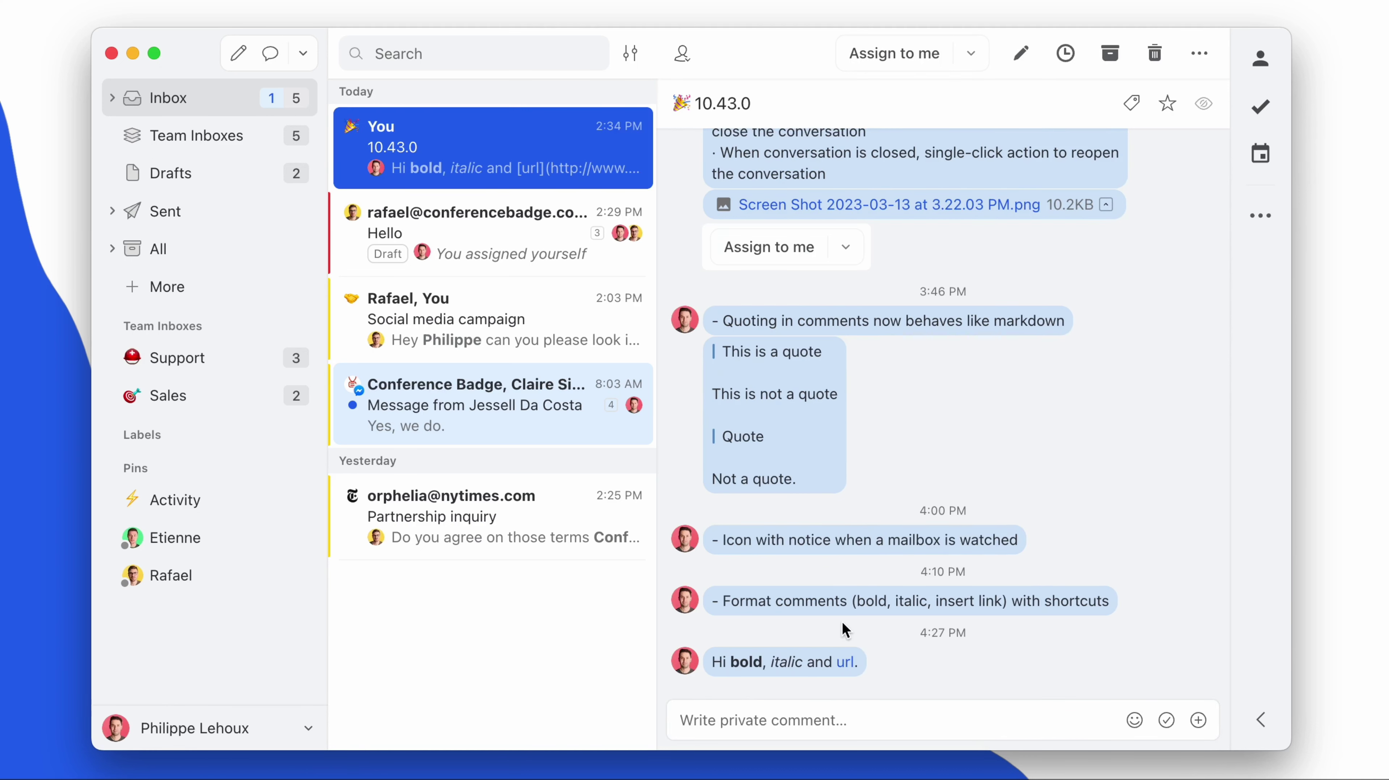